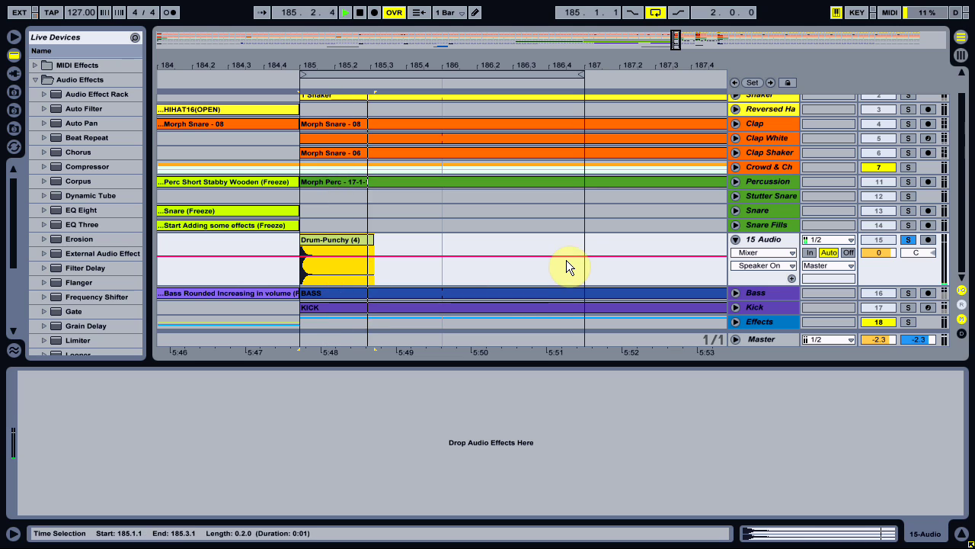
# - Stop playback and add the Reverb audio effect to the 15 Audio track
pyautogui.press('space')
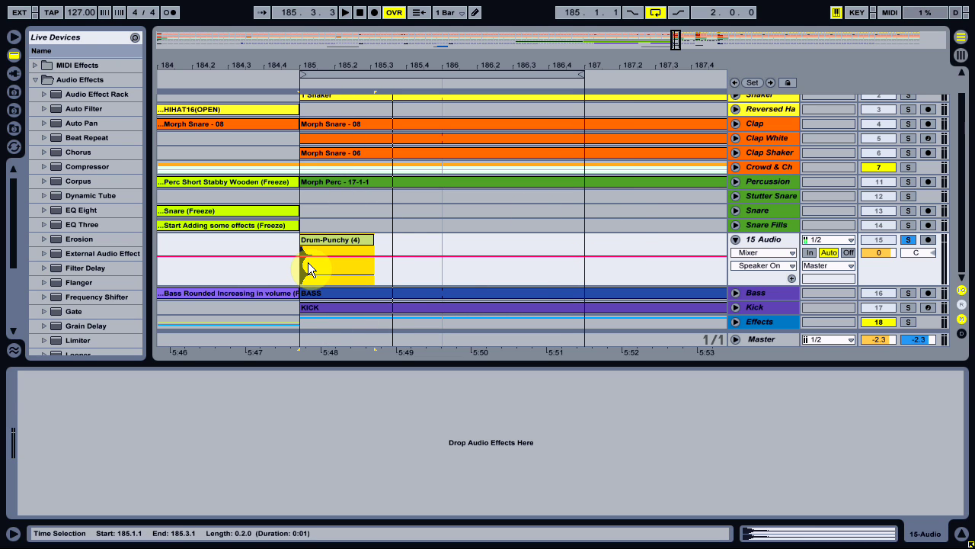
pyautogui.scroll(-3, 94, 196)
pyautogui.scroll(-2, 89, 220)
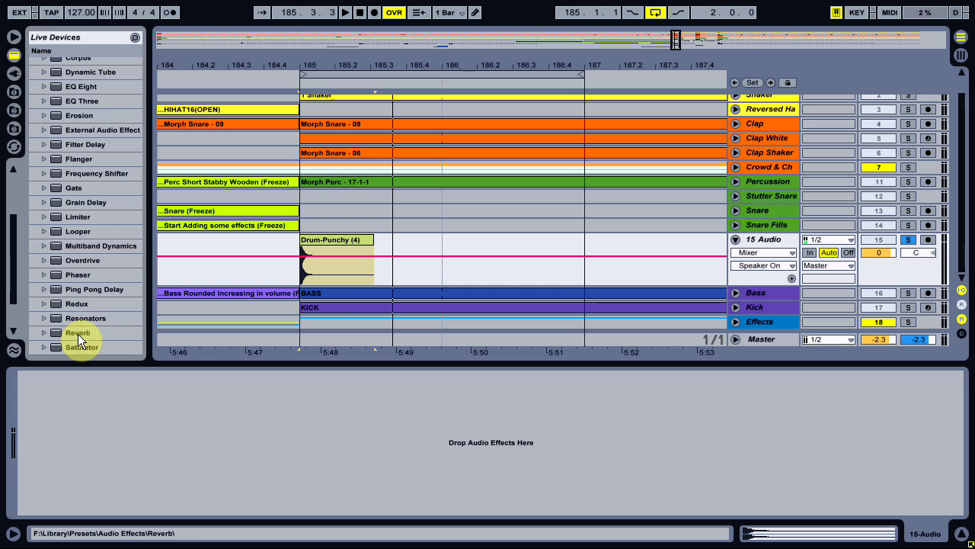
pyautogui.moveTo(78, 334); pyautogui.dragTo(494, 263)
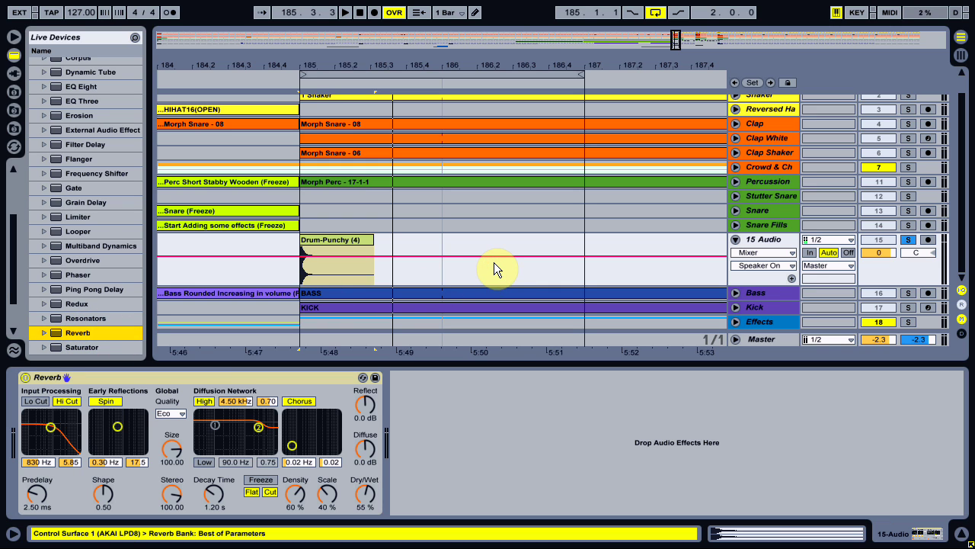
# - Turn off the reverb's Hi Cut and High diffusion filters, and set the early reflections spin to 0.65 Hz and 55.0
pyautogui.click(63, 401)
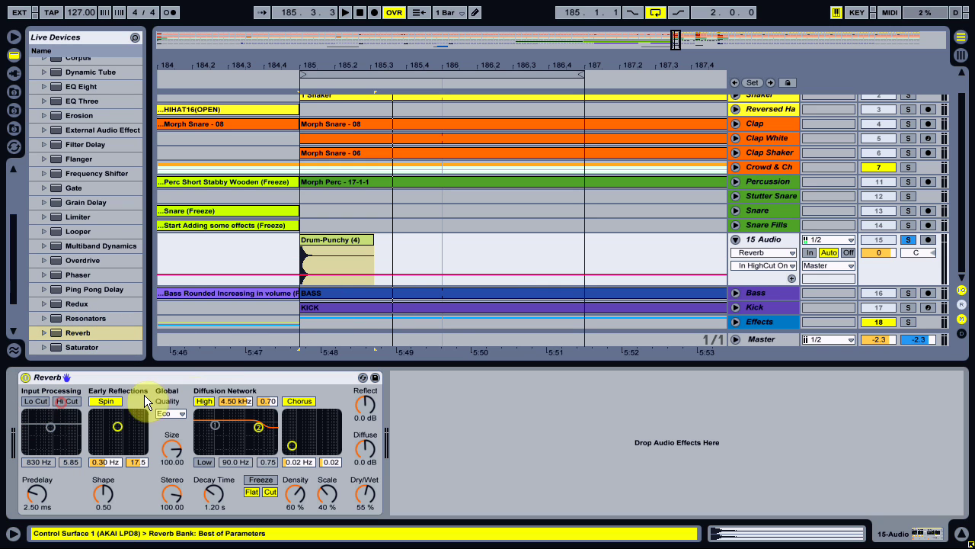
pyautogui.click(203, 402)
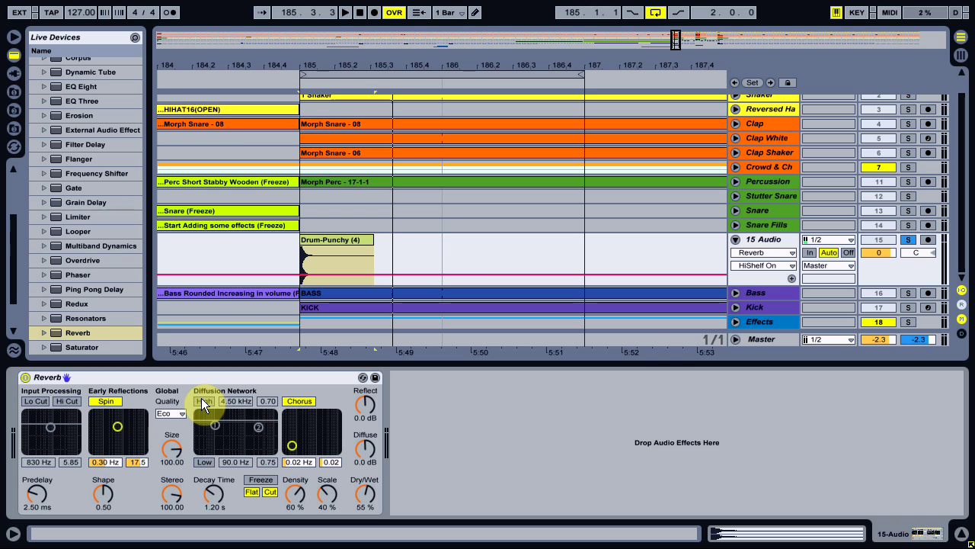
pyautogui.moveTo(118, 425); pyautogui.dragTo(130, 413)
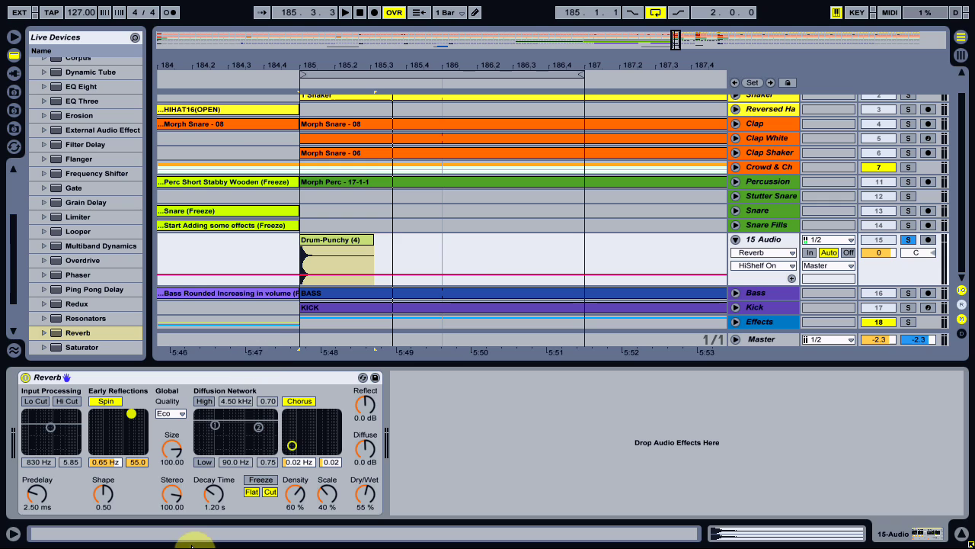
# - Set the reverb's Decay Time to 8.57 s and play the drum hit to hear the tail
pyautogui.moveTo(206, 509); pyautogui.dragTo(205, 492)
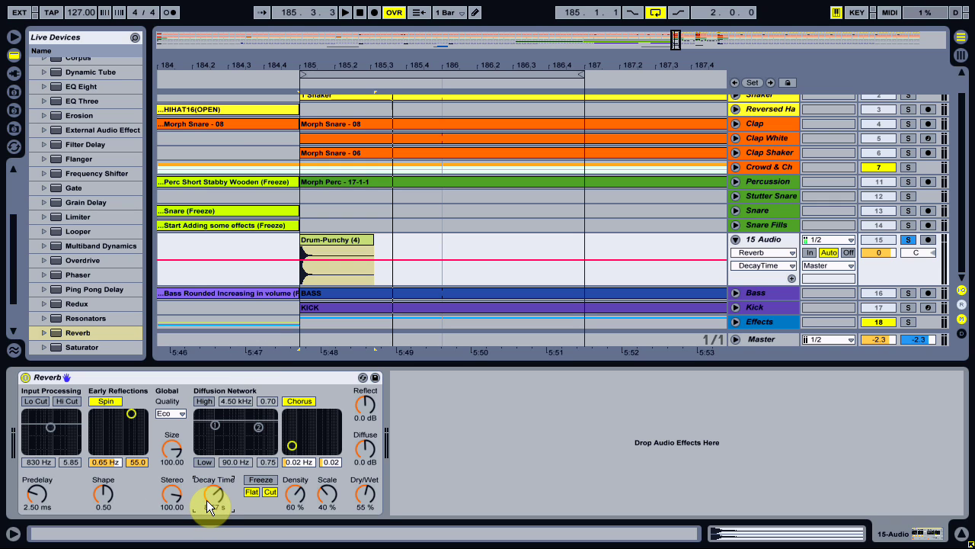
pyautogui.click(325, 440)
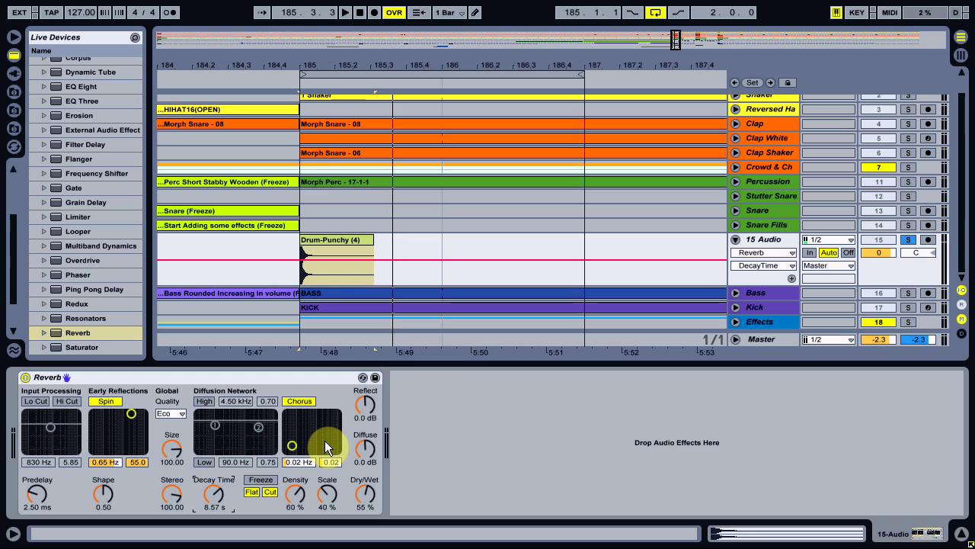
pyautogui.press('space')
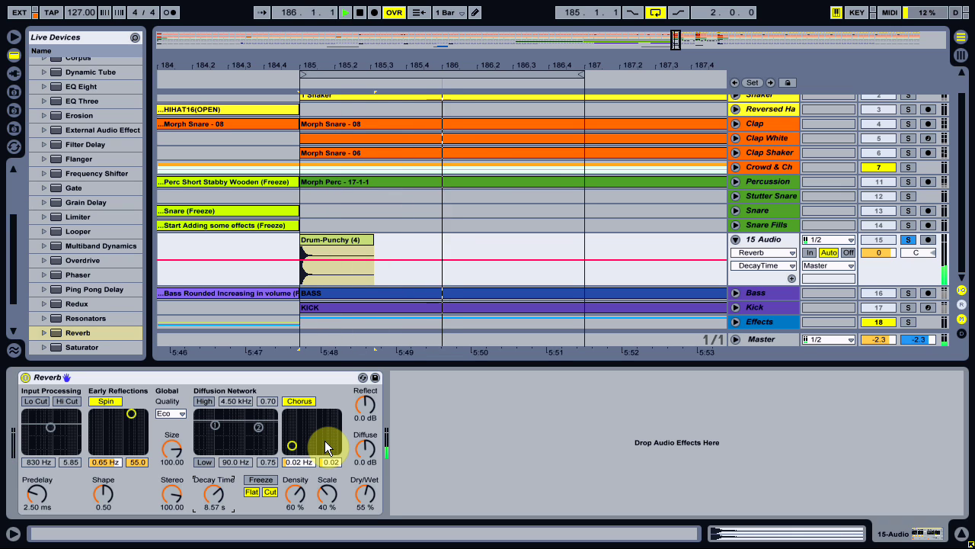
pyautogui.click(306, 449)
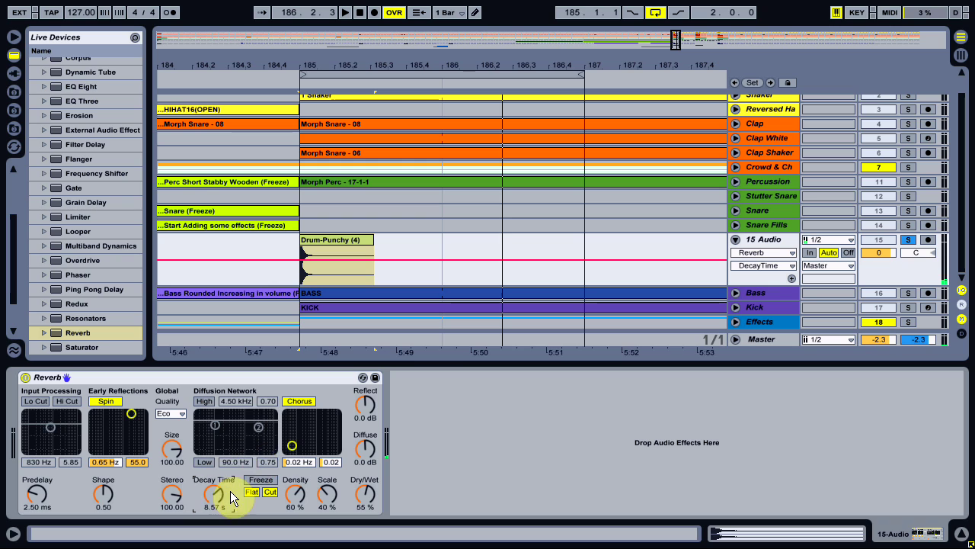
# - Set the reverb's global quality to High and its Dry/Wet mix to 100 %
pyautogui.click(225, 446)
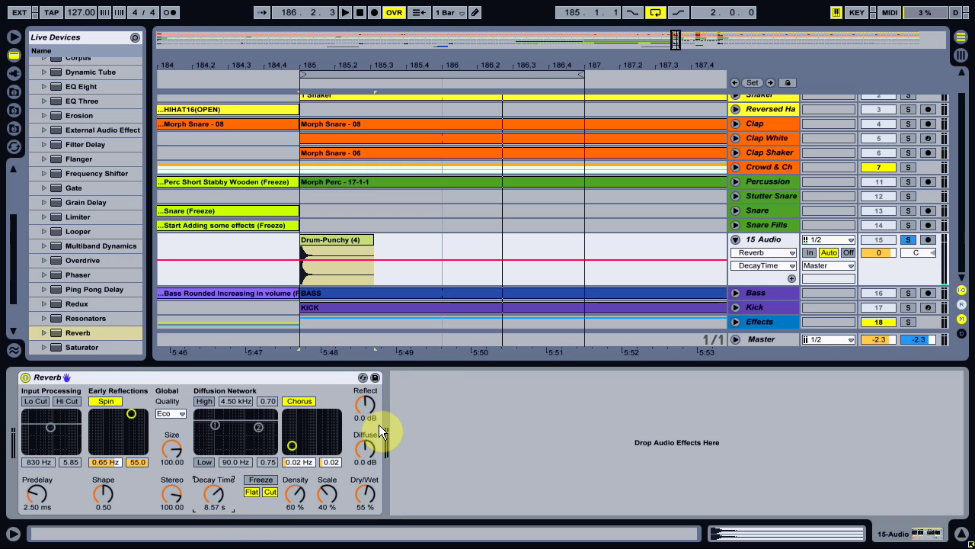
pyautogui.click(235, 399)
pyautogui.click(183, 413)
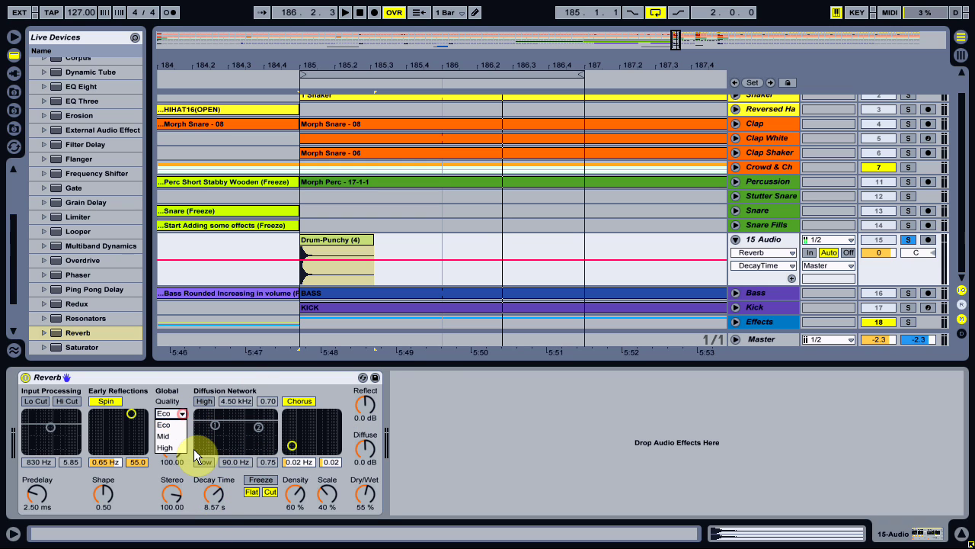
pyautogui.click(182, 446)
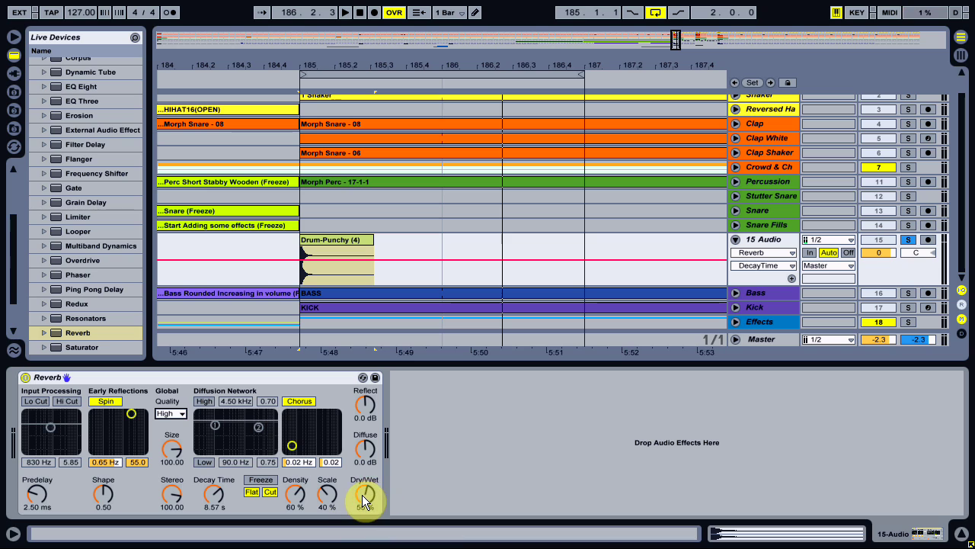
pyautogui.moveTo(362, 494); pyautogui.dragTo(363, 514)
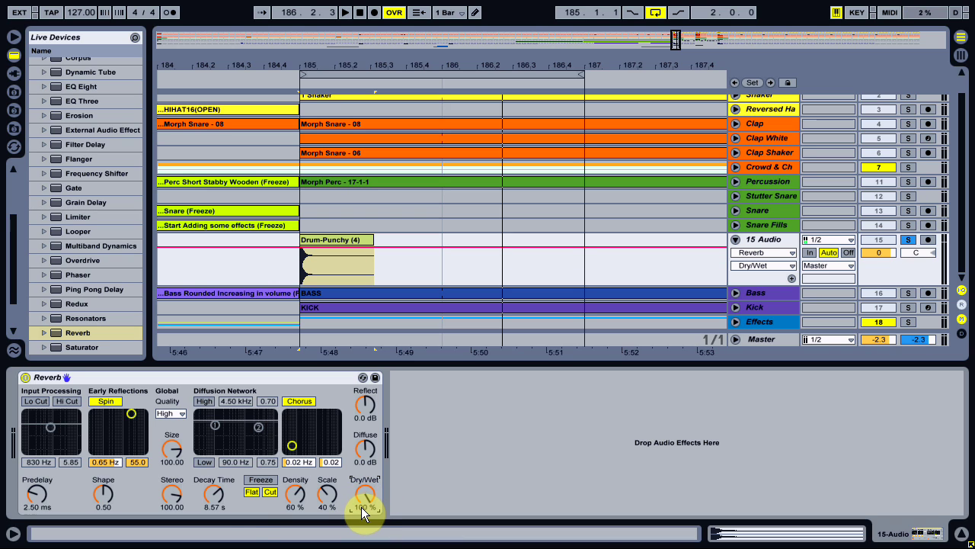
# - Lower the 15 Audio track's volume to -5.8
pyautogui.click(266, 490)
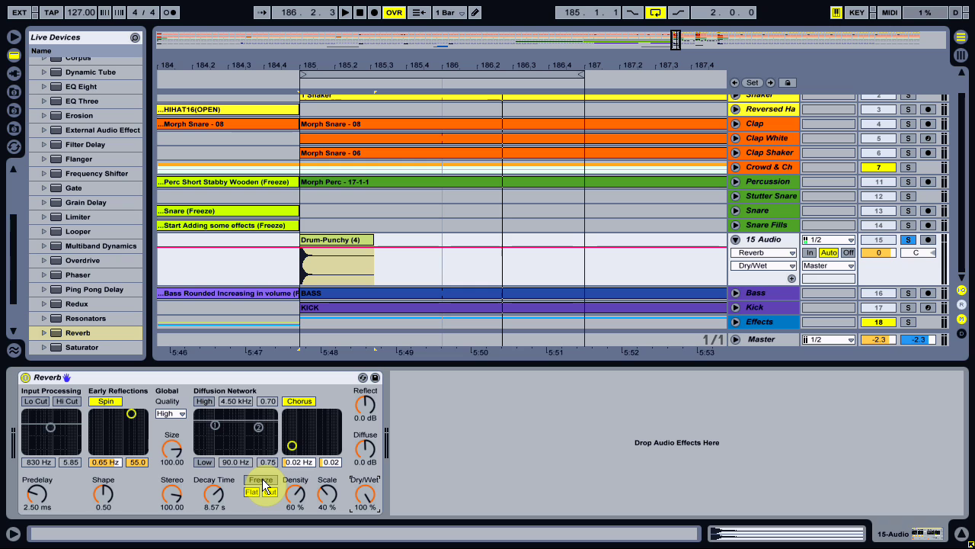
pyautogui.click(268, 490)
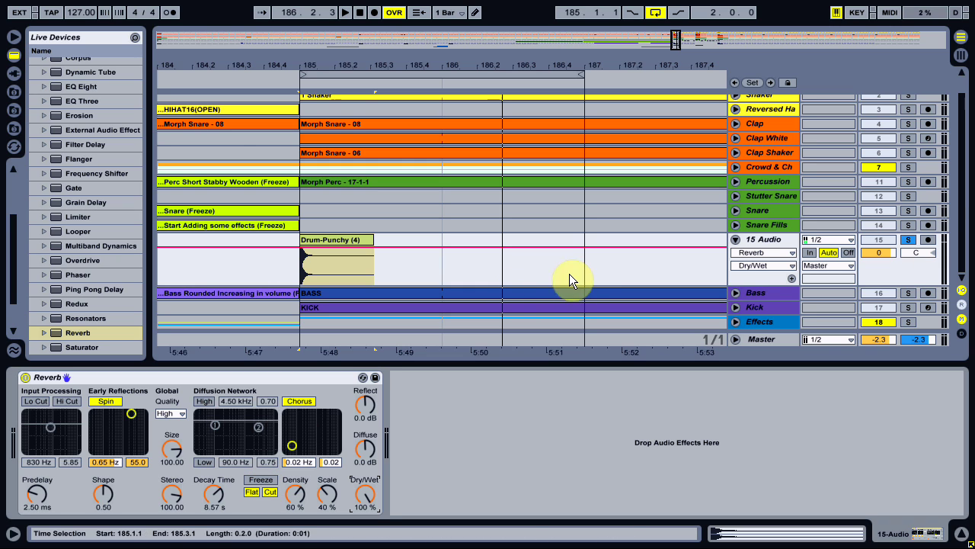
pyautogui.moveTo(871, 258); pyautogui.dragTo(871, 273)
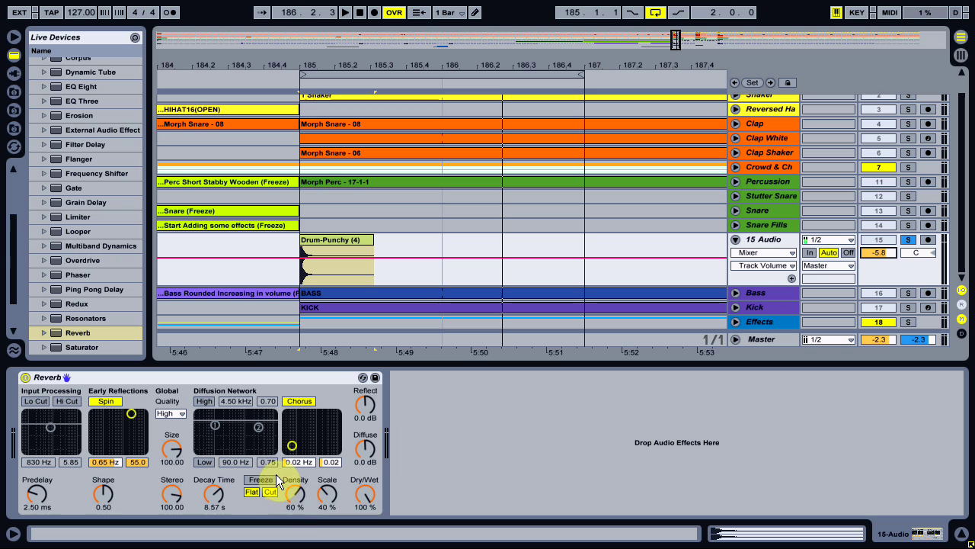
pyautogui.click(323, 237)
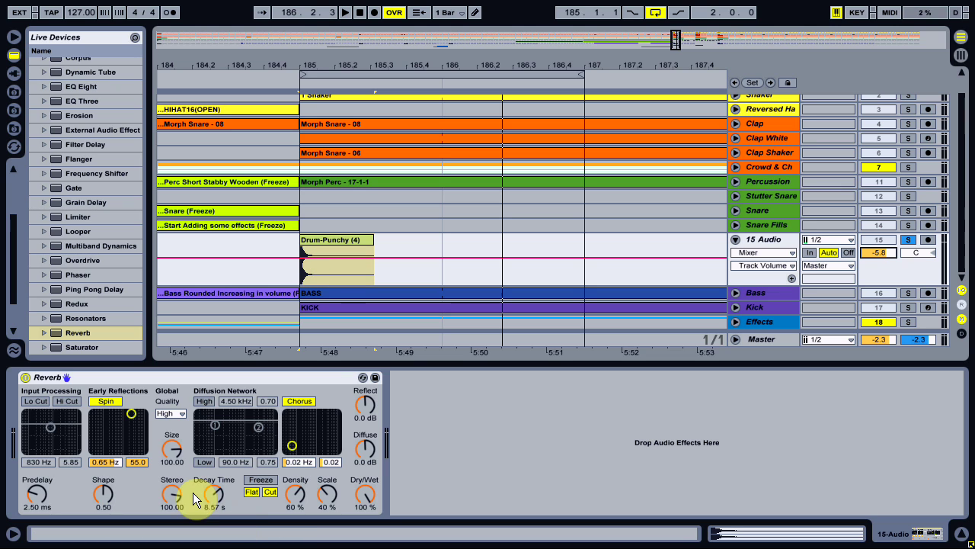
# - Play the drum clip and freeze its reverb tail, switching Freeze back off when finished listening
pyautogui.click(217, 494)
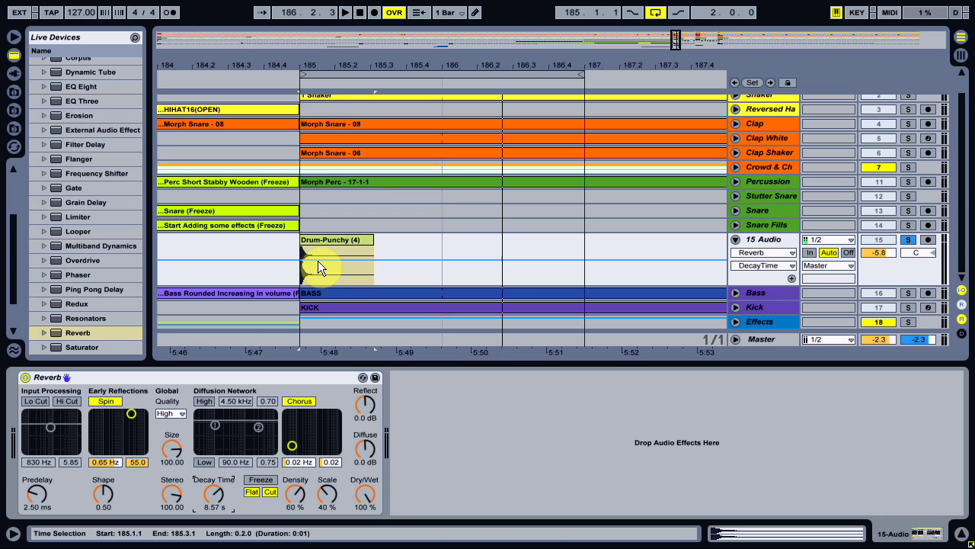
pyautogui.press('space')
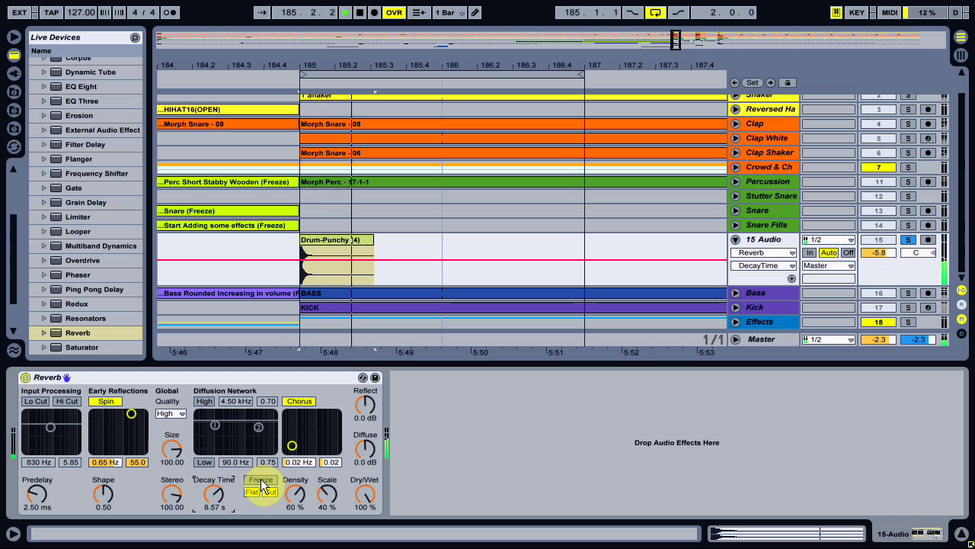
pyautogui.click(262, 480)
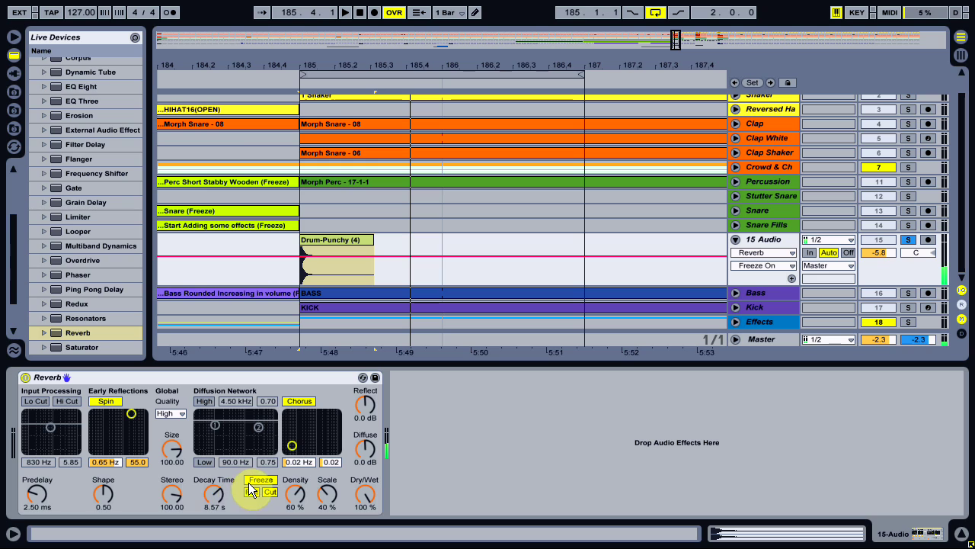
pyautogui.click(260, 480)
# - Set the reverb's Decay Time to 200 ms and turn off the Cut option for Freeze
pyautogui.moveTo(223, 499); pyautogui.dragTo(224, 534)
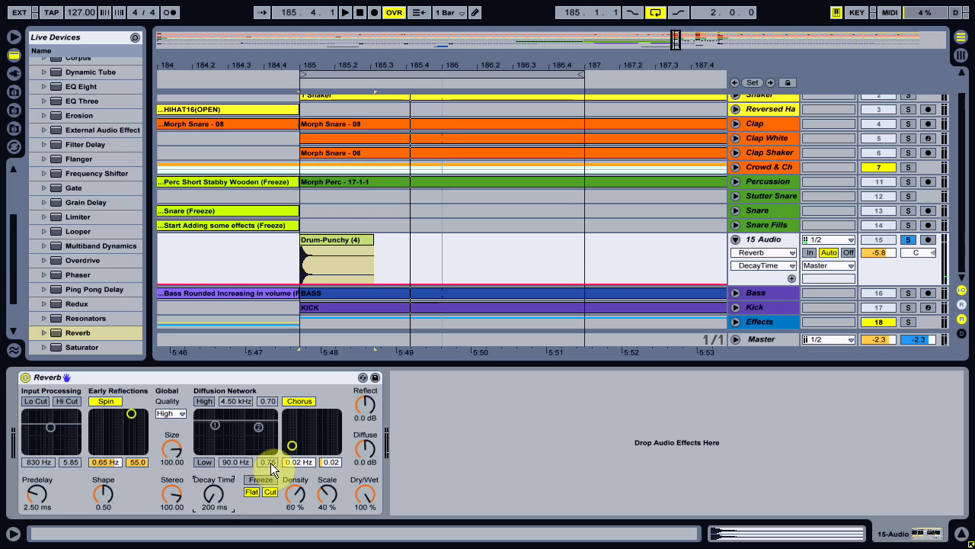
pyautogui.click(271, 492)
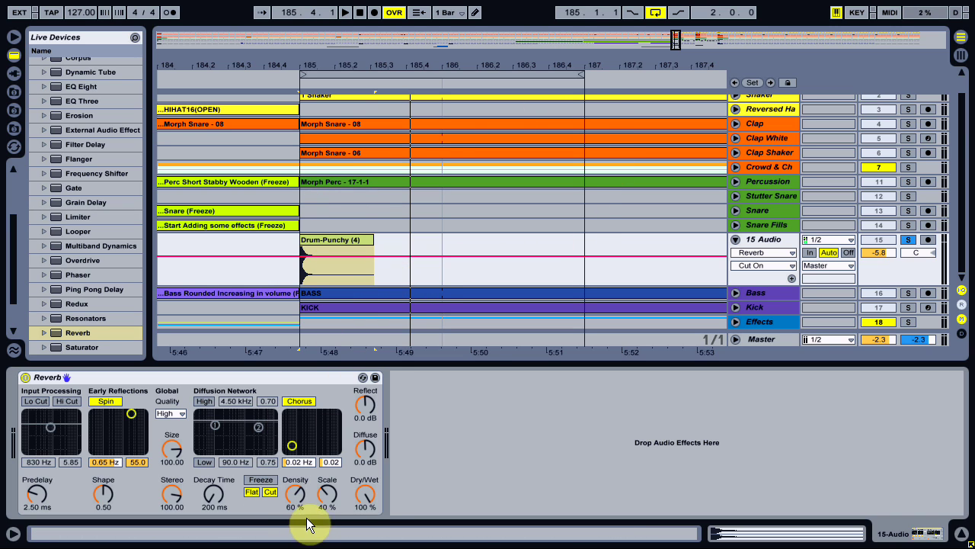
pyautogui.click(274, 493)
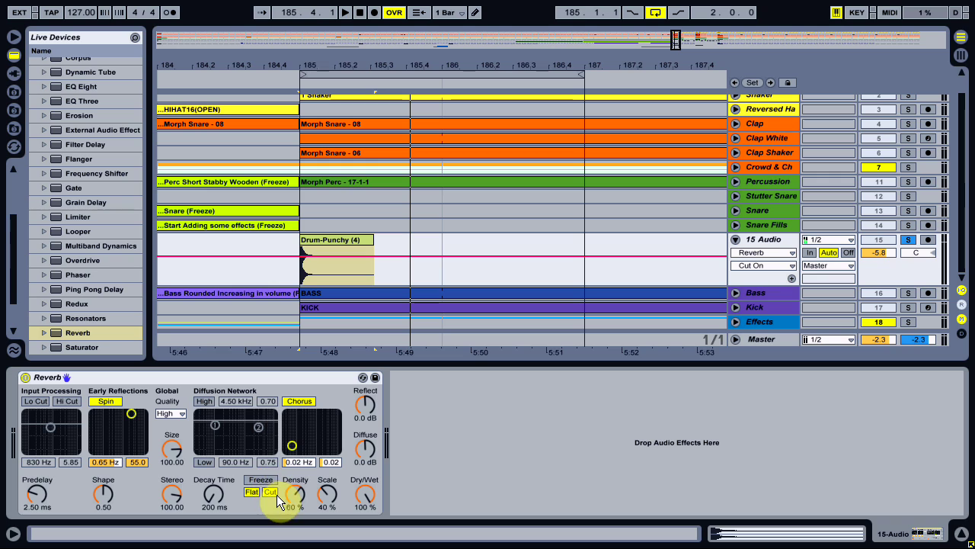
pyautogui.click(268, 493)
pyautogui.click(269, 492)
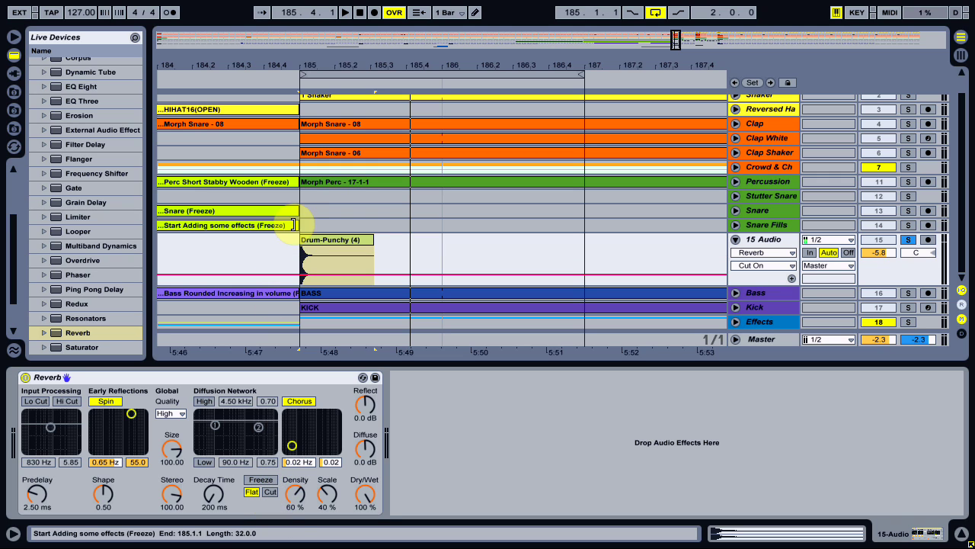
# - Audition the drum clip, raise the reverb's Decay Time to 11.2 s and play it again
pyautogui.click(300, 251)
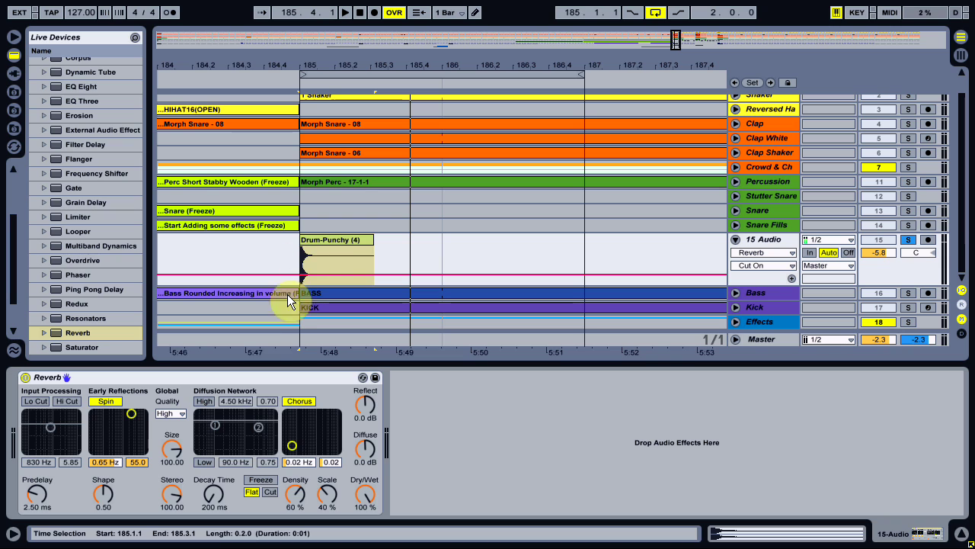
pyautogui.click(346, 238)
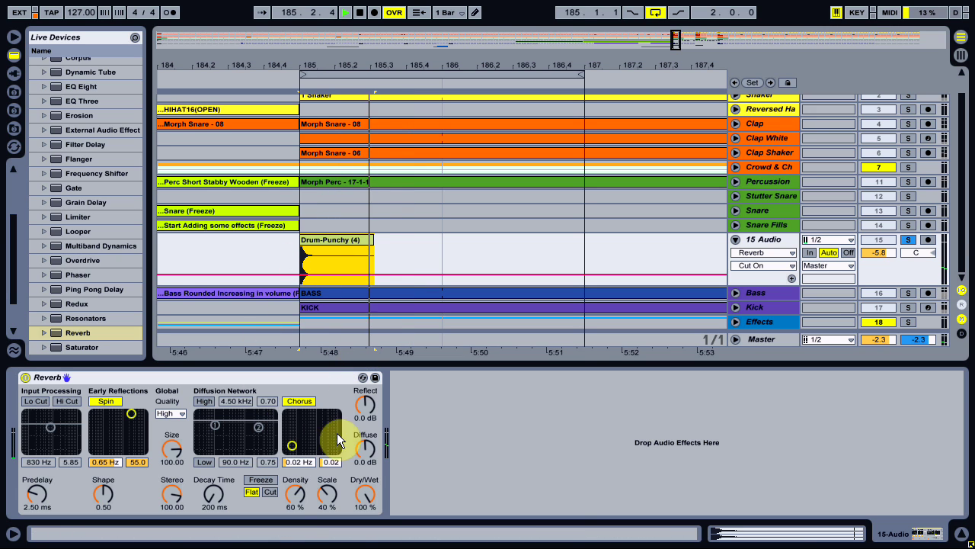
pyautogui.moveTo(215, 497); pyautogui.dragTo(215, 439)
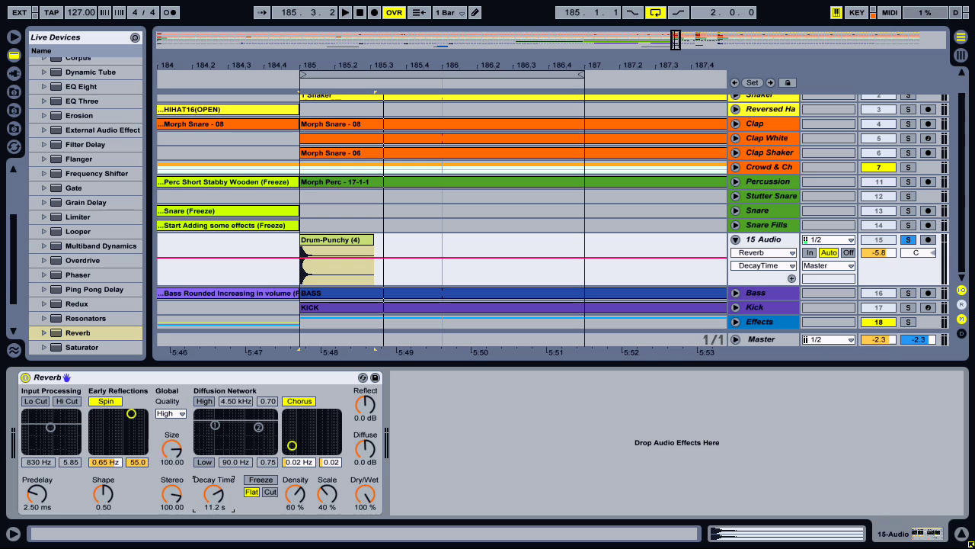
pyautogui.press('space')
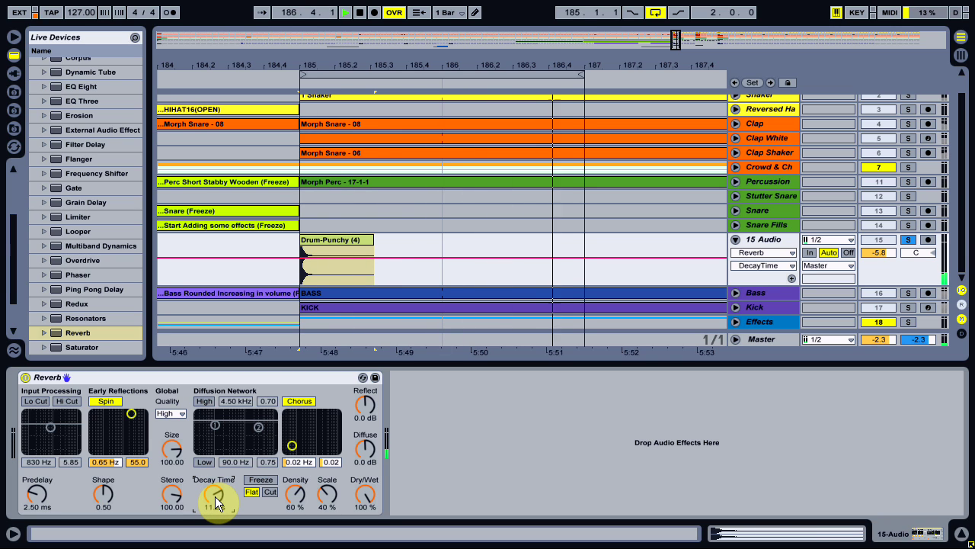
# - Try Freeze during playback, release it, set the Decay Time to 200 ms and stop playback
pyautogui.click(261, 482)
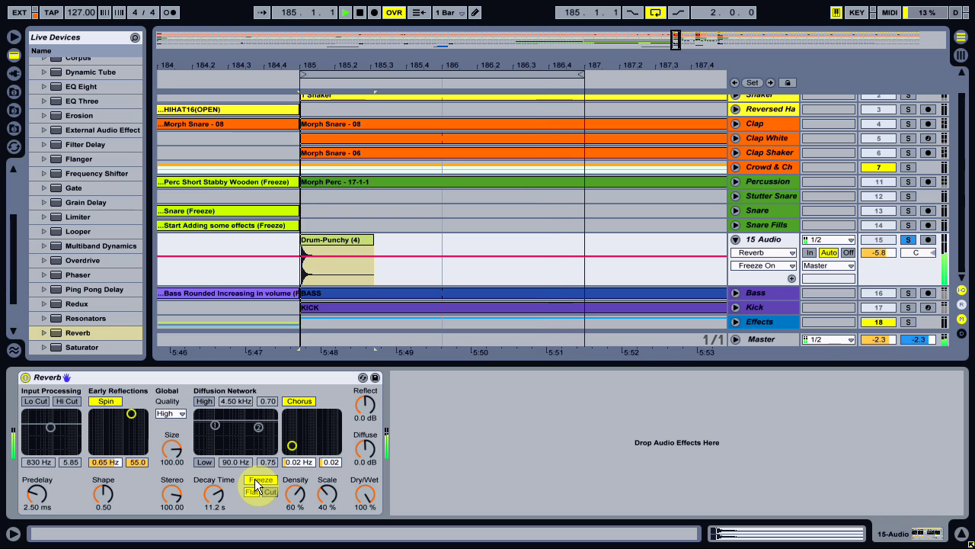
pyautogui.moveTo(213, 496); pyautogui.dragTo(212, 525)
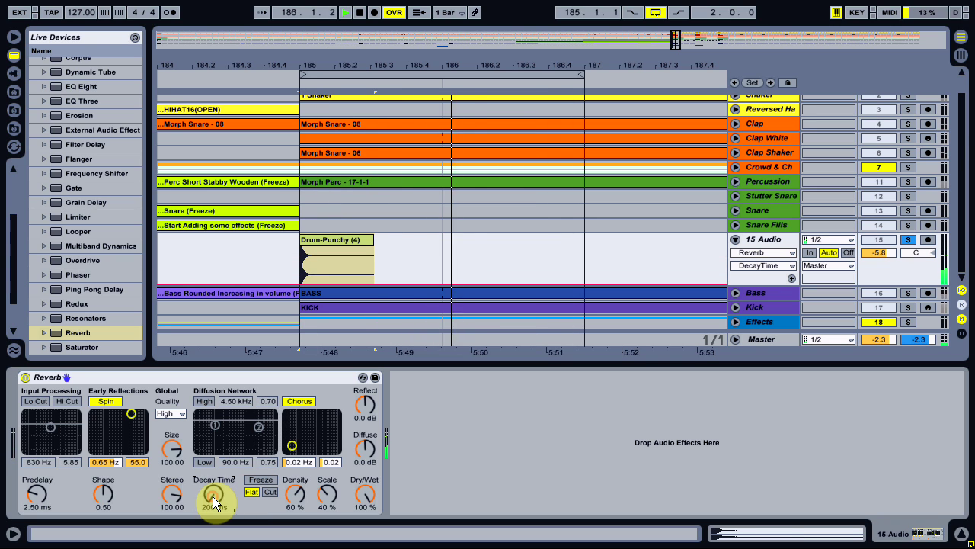
pyautogui.press('space')
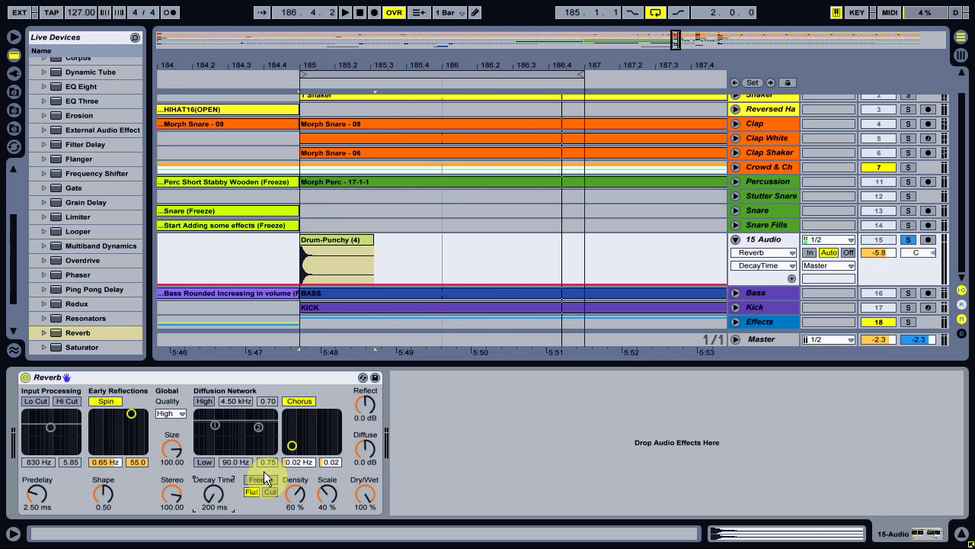
# - Turn on the reverb's Freeze with Cut left off and set the Decay Time to 60.0 s
pyautogui.click(271, 494)
pyautogui.click(259, 480)
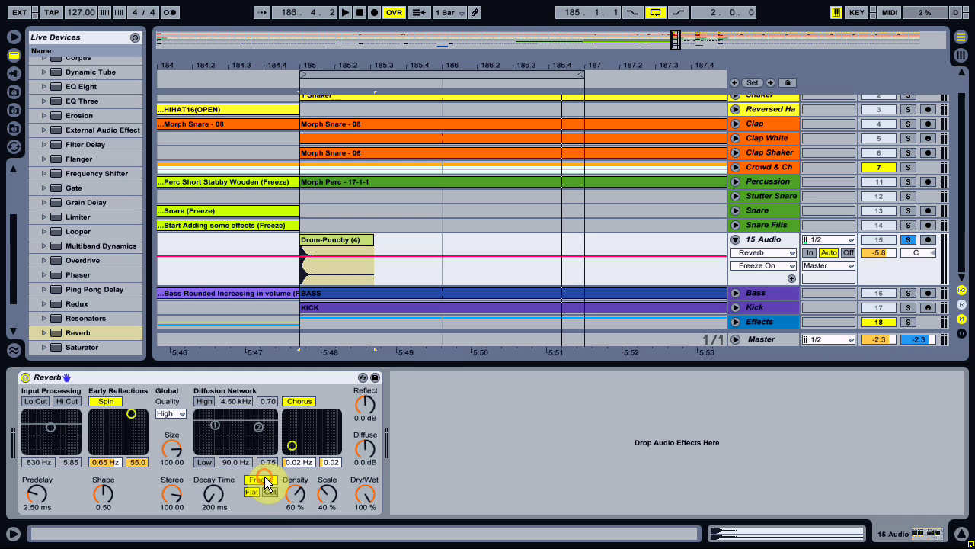
pyautogui.click(211, 499)
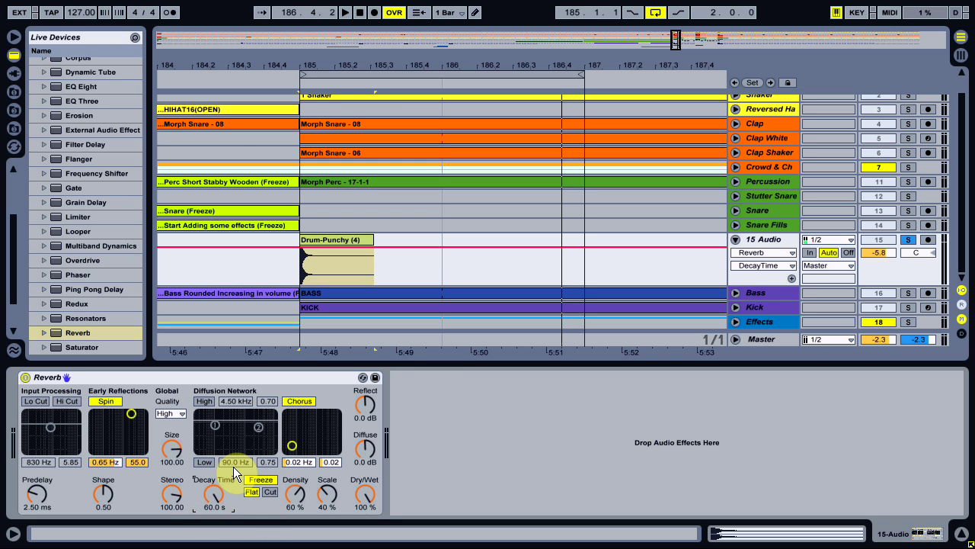
pyautogui.moveTo(451, 59); pyautogui.dragTo(447, 41)
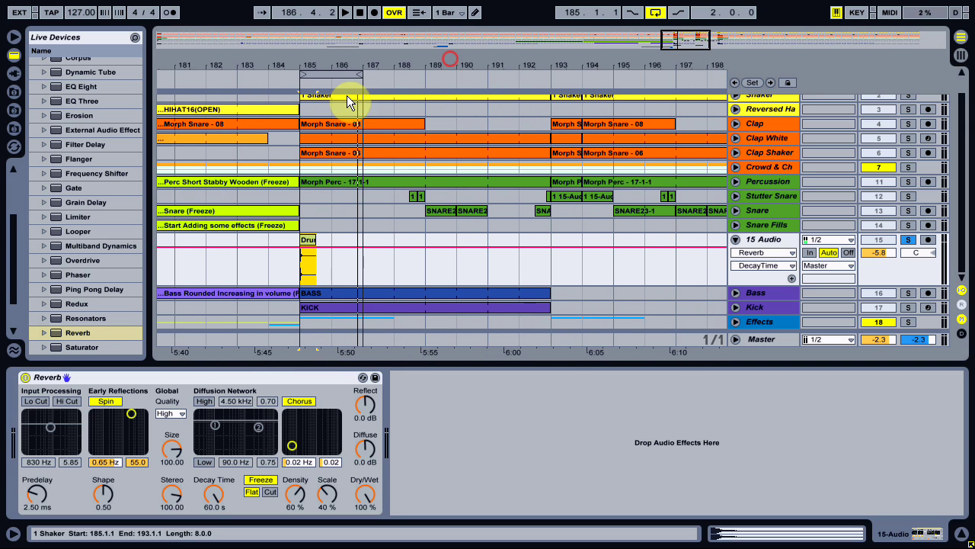
# - Extend the loop from bar 185 to bar 194 and insert a new audio track below 15 Audio, unfolded to full height
pyautogui.moveTo(355, 73); pyautogui.dragTo(582, 105)
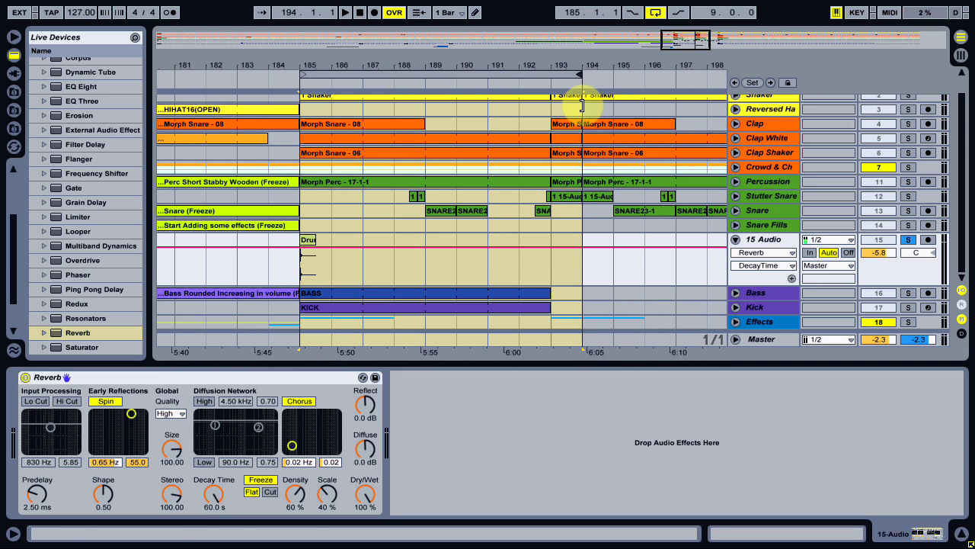
pyautogui.moveTo(473, 61); pyautogui.dragTo(472, 67)
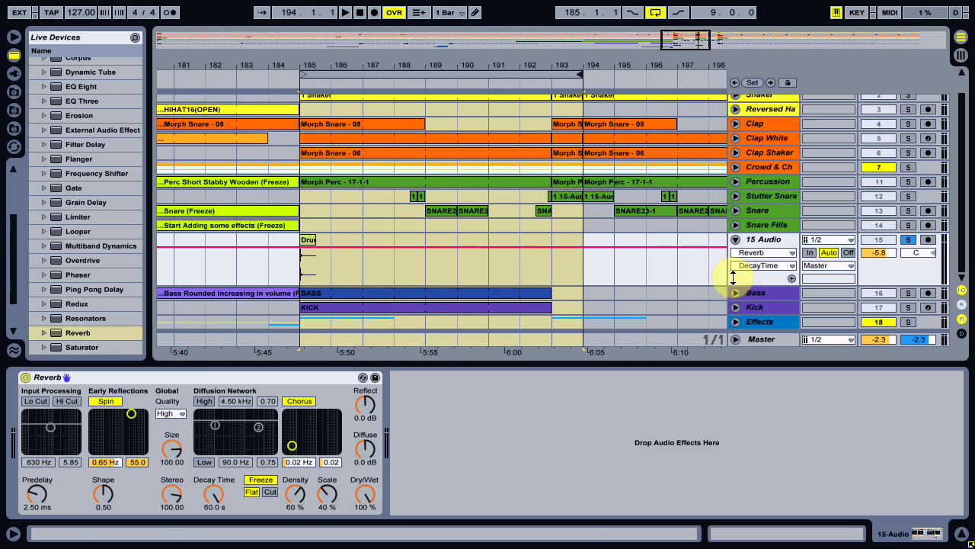
pyautogui.click(755, 241)
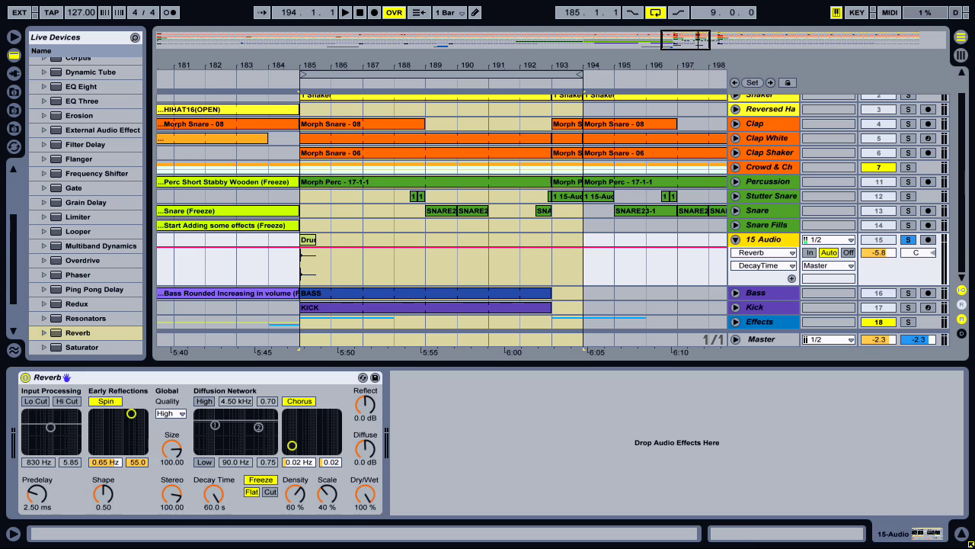
pyautogui.hotkey('ctrl', 't')
pyautogui.hotkey('ctrl', 'alt', 't')
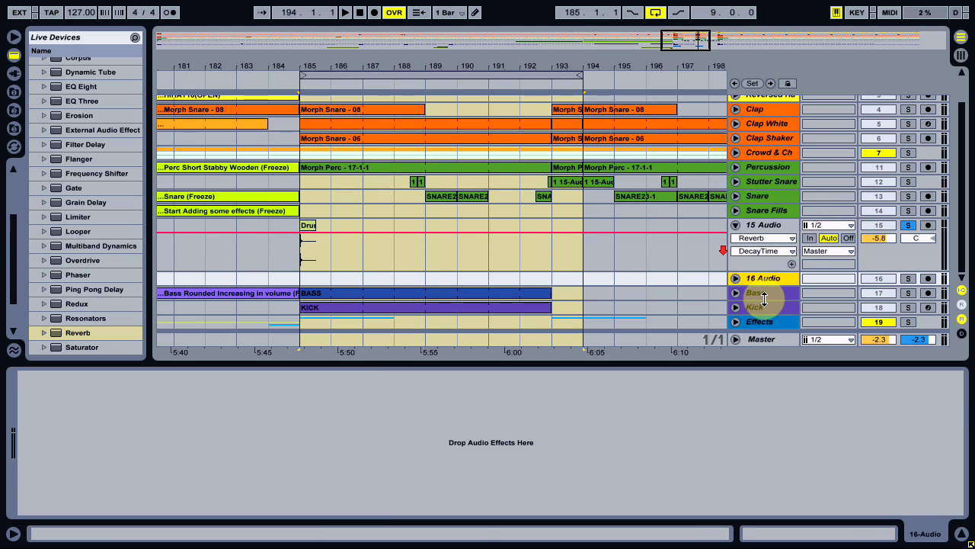
pyautogui.moveTo(759, 284); pyautogui.dragTo(760, 328)
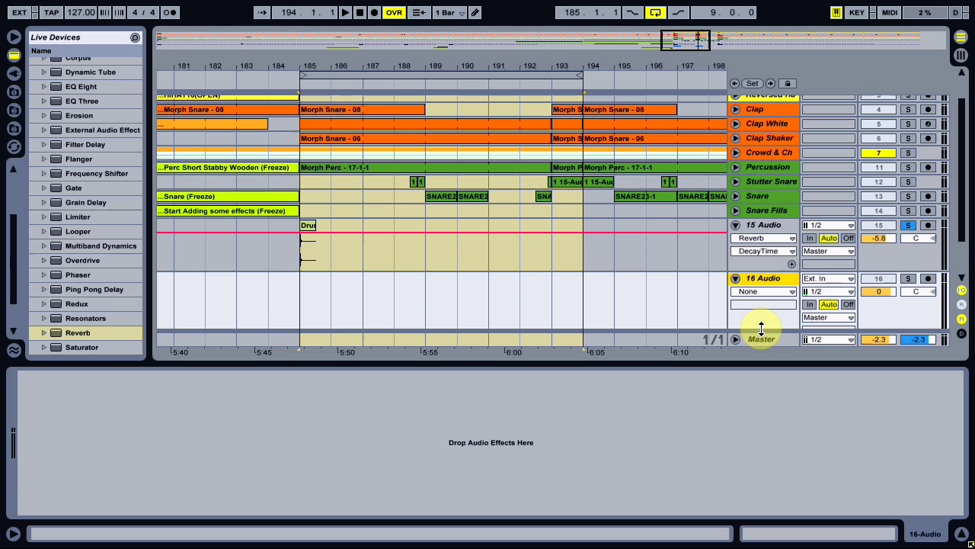
# - Route 15-Audio into the new 16 Audio track, set its monitoring to In and arm it for recording
pyautogui.click(811, 278)
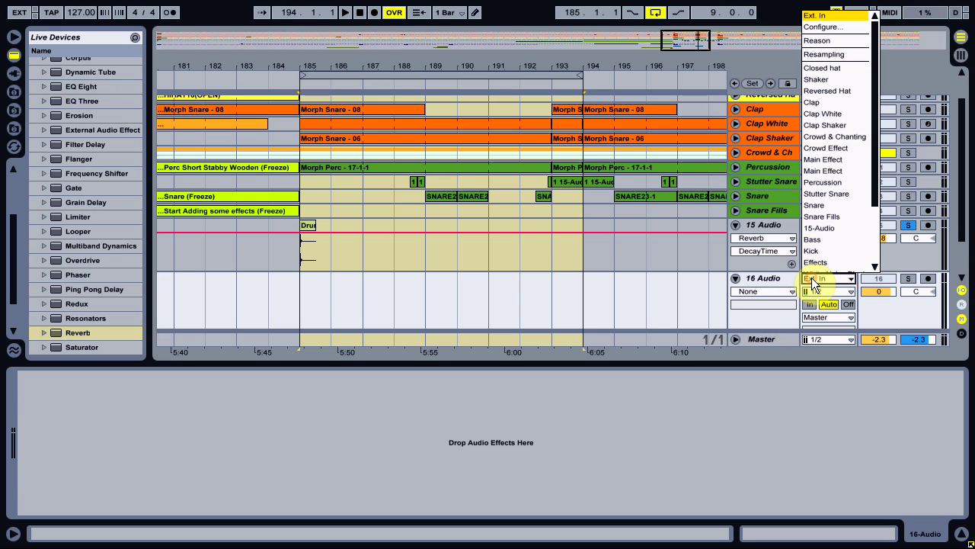
pyautogui.click(834, 229)
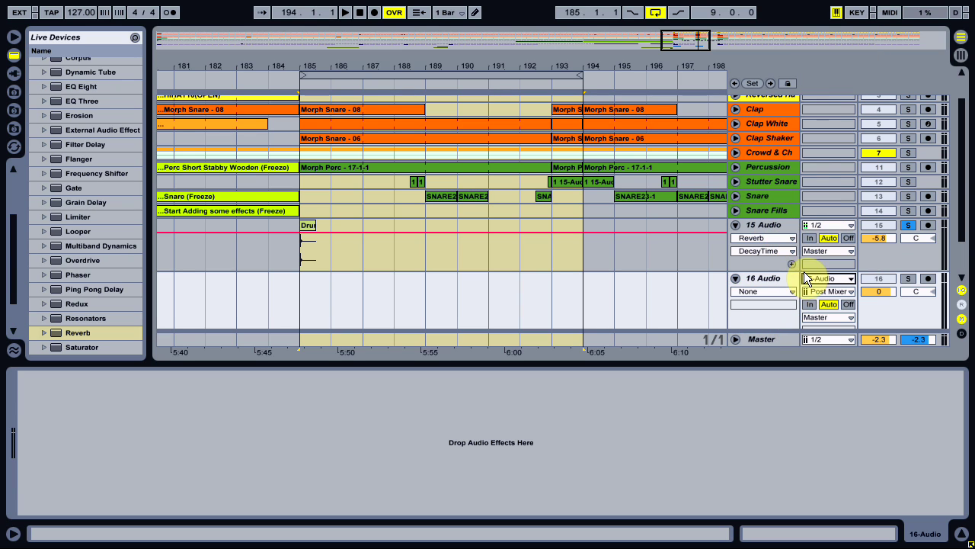
pyautogui.click(809, 305)
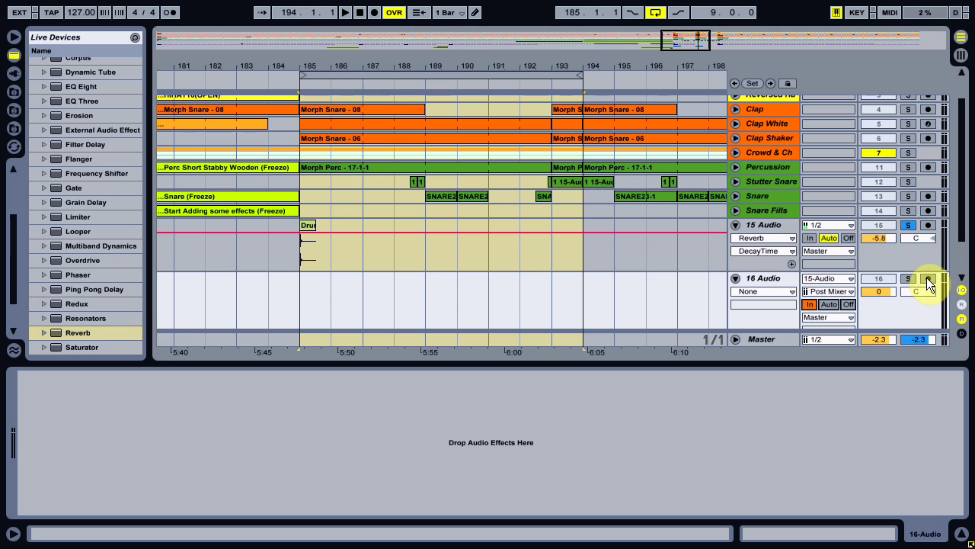
pyautogui.click(927, 278)
# - Record the frozen reverb onto 16 Audio from bar 185 and stop recording near the end of bar 193
pyautogui.click(370, 75)
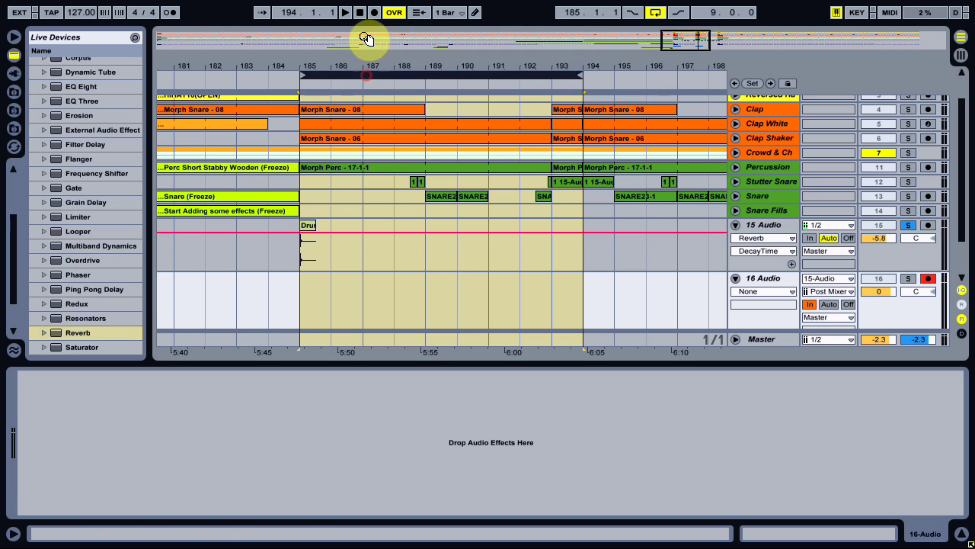
pyautogui.click(374, 12)
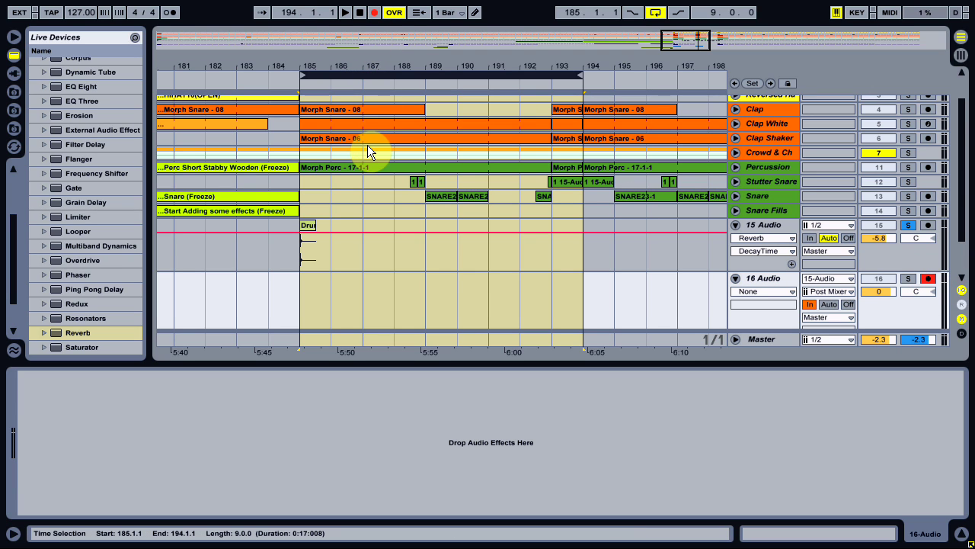
pyautogui.press('space')
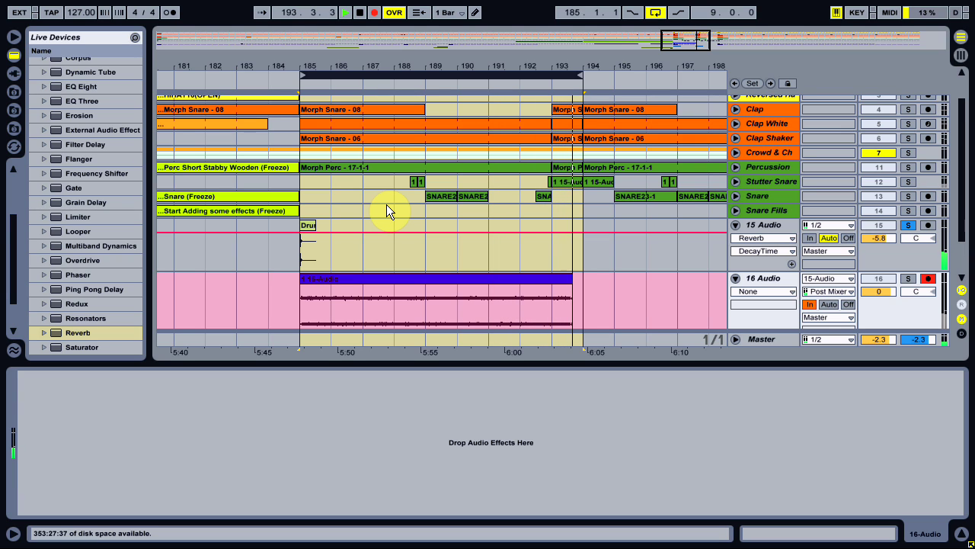
pyautogui.press('space')
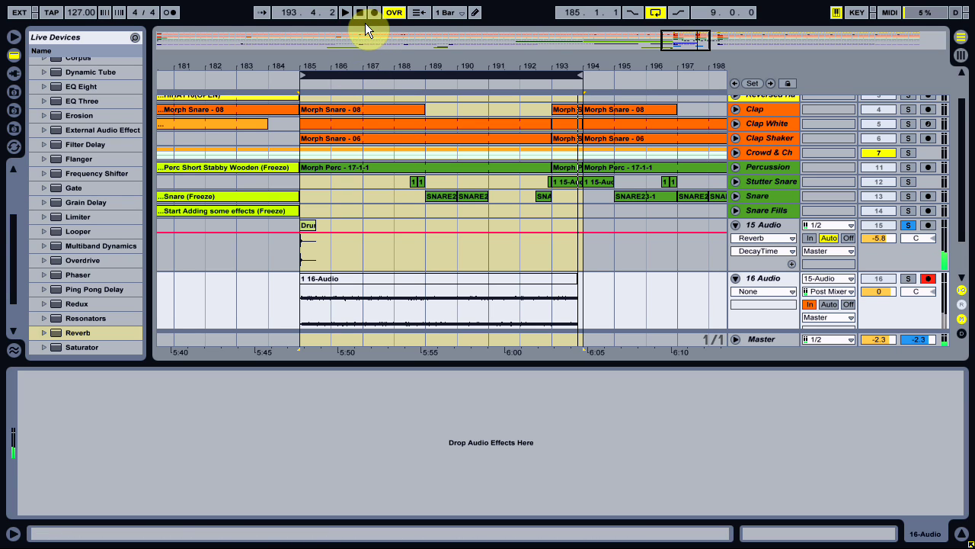
# - Turn off the reverb's Freeze with the Decay Time at 200 ms, then deactivate and unsolo 15 Audio
pyautogui.click(753, 225)
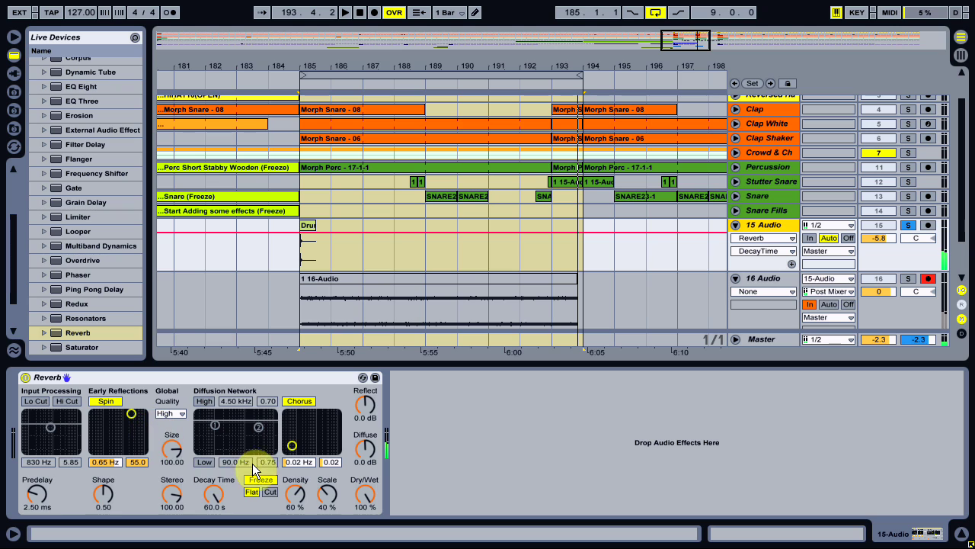
pyautogui.moveTo(214, 493); pyautogui.dragTo(214, 544)
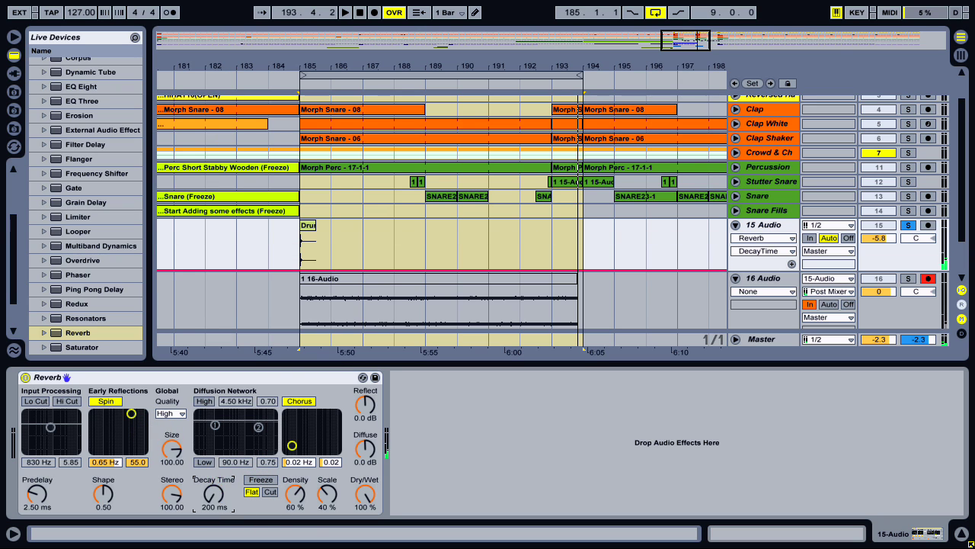
pyautogui.click(770, 222)
pyautogui.click(876, 225)
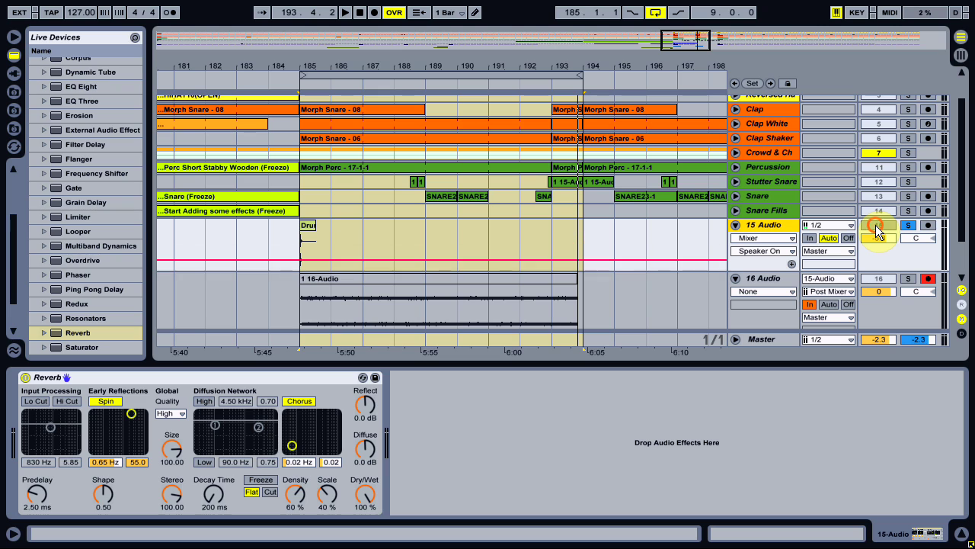
pyautogui.click(907, 223)
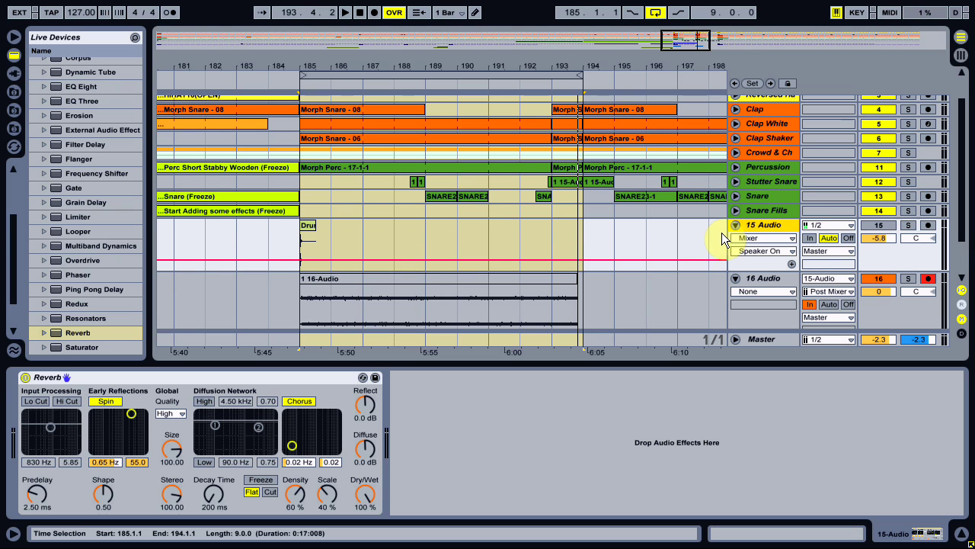
# - Fold 15 Audio, then solo 16 Audio with monitoring set to Auto and audition the recording
pyautogui.click(736, 225)
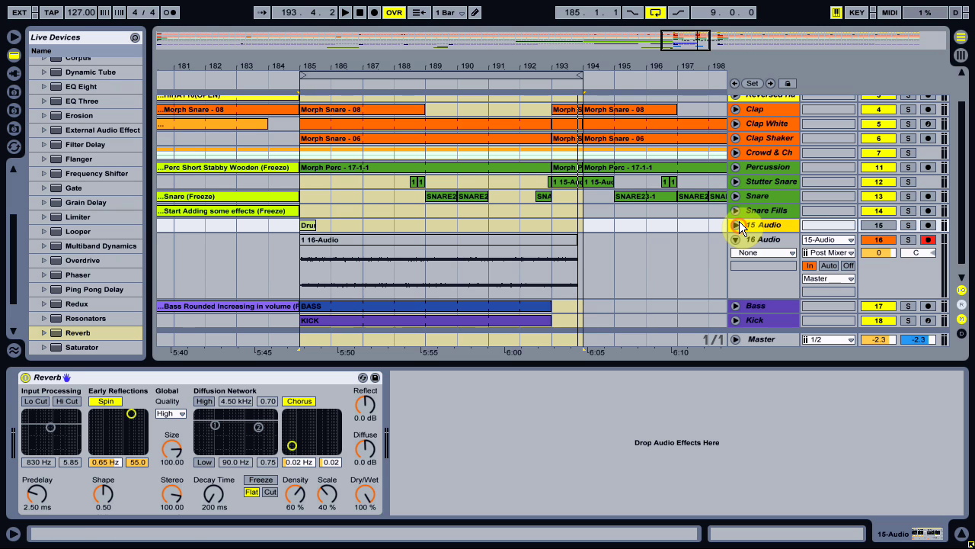
pyautogui.click(907, 241)
pyautogui.click(828, 265)
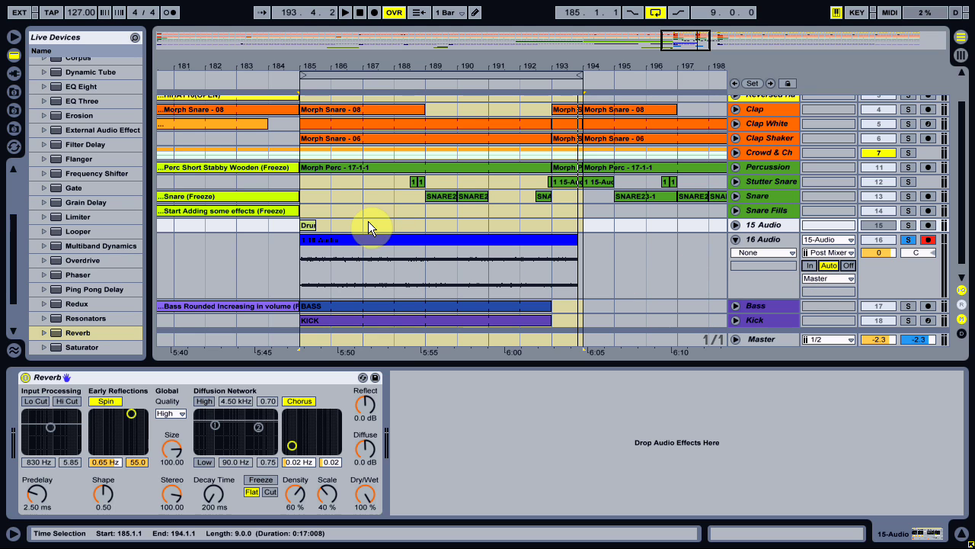
pyautogui.press('space')
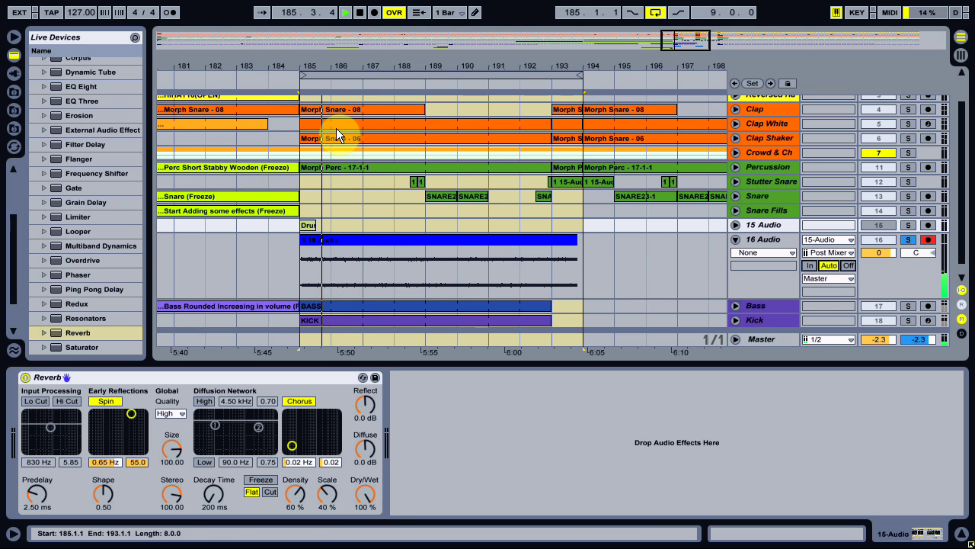
pyautogui.press('space')
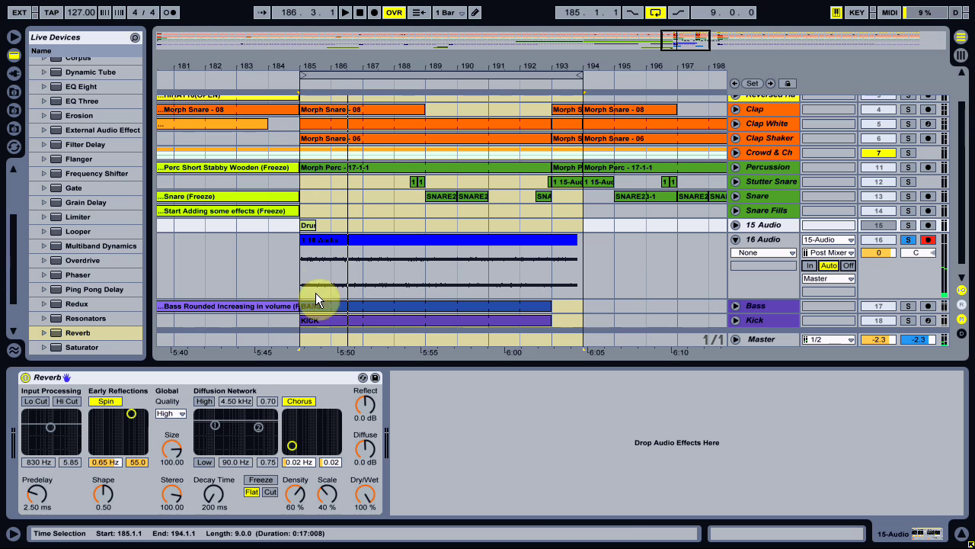
# - Trim the recorded clip's start to 186.1.1 and try shifting the clip back to bar 185
pyautogui.moveTo(306, 243); pyautogui.dragTo(331, 243)
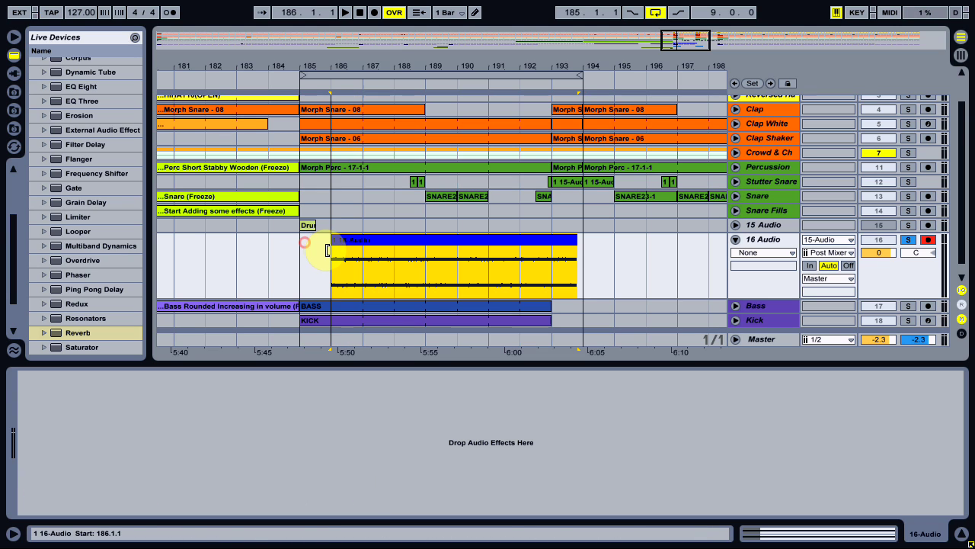
pyautogui.moveTo(416, 241); pyautogui.dragTo(385, 240)
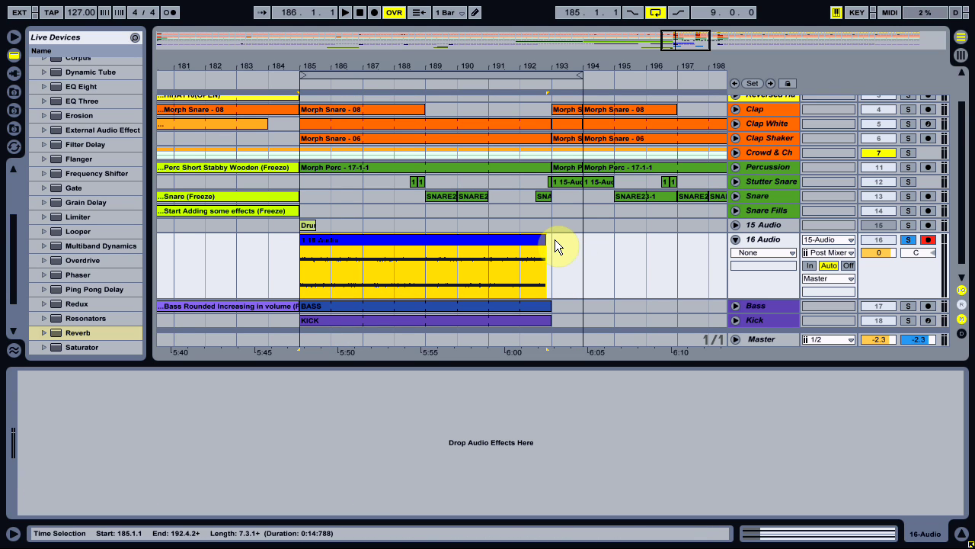
pyautogui.moveTo(507, 241); pyautogui.dragTo(530, 246)
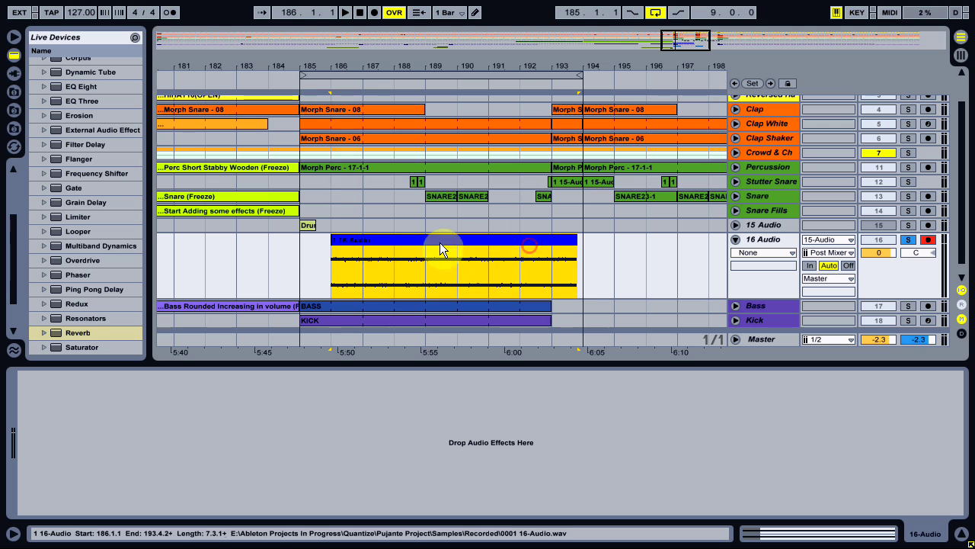
# - Using a 1/4 grid, fit the recorded clip between 185.1.1 and 193.1.1 and shorten the loop to eight bars
pyautogui.moveTo(386, 53); pyautogui.dragTo(383, 65)
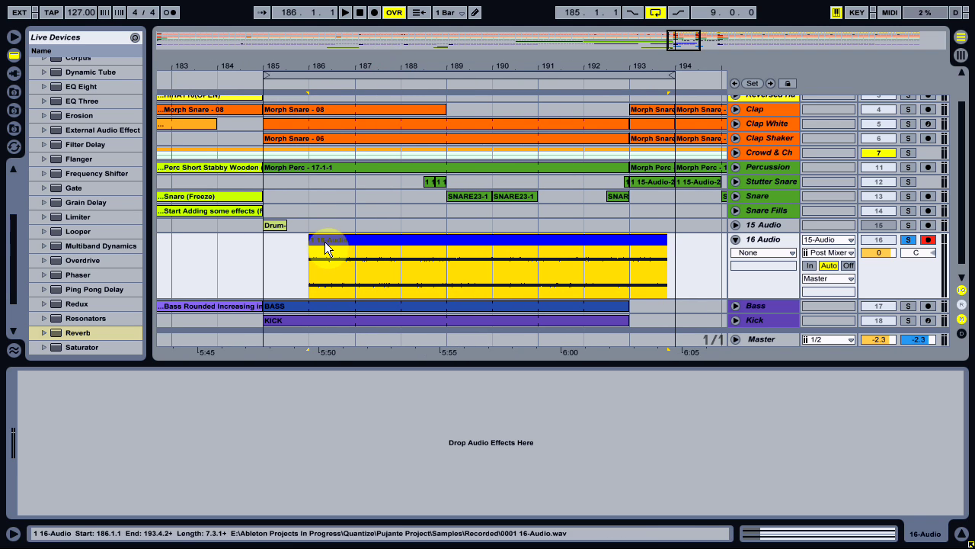
pyautogui.rightClick(332, 224)
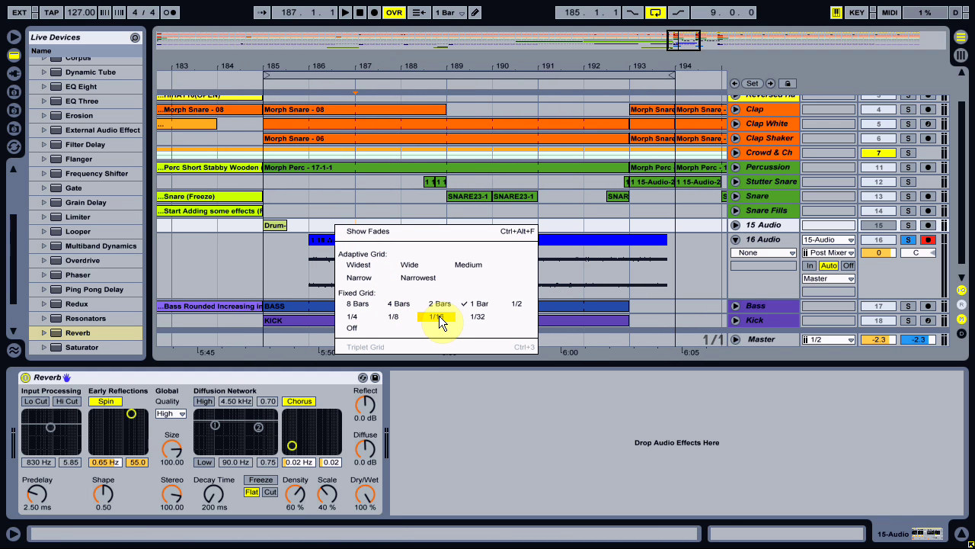
pyautogui.click(355, 316)
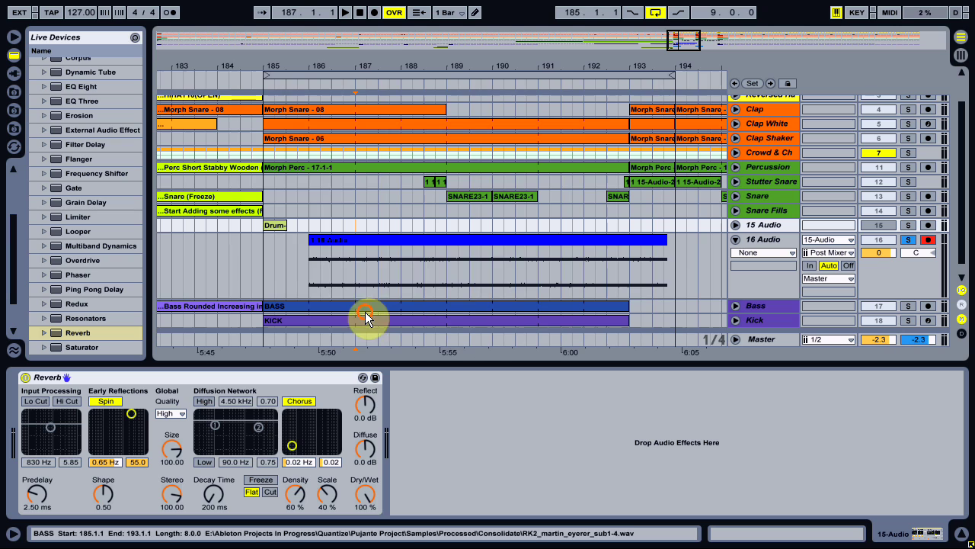
pyautogui.moveTo(311, 239); pyautogui.dragTo(285, 241)
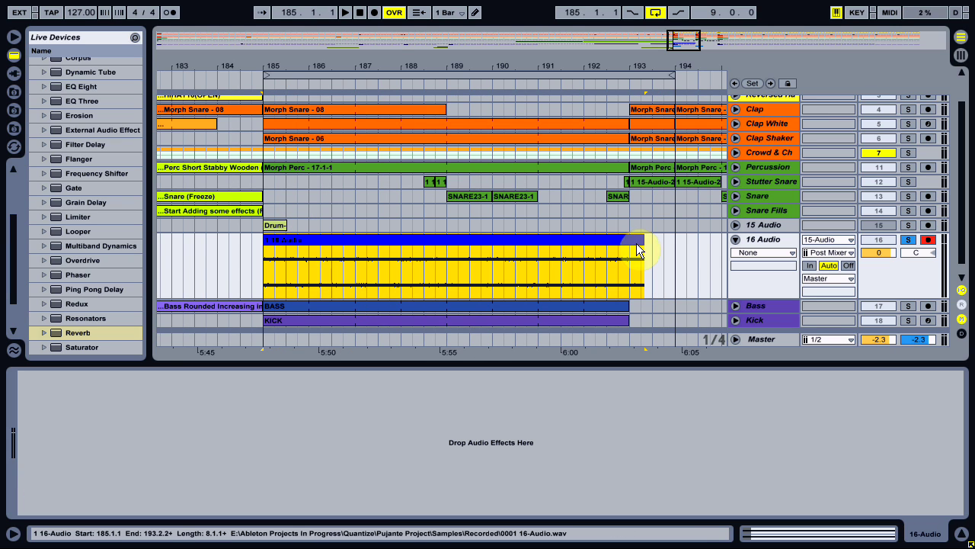
pyautogui.moveTo(640, 244); pyautogui.dragTo(626, 239)
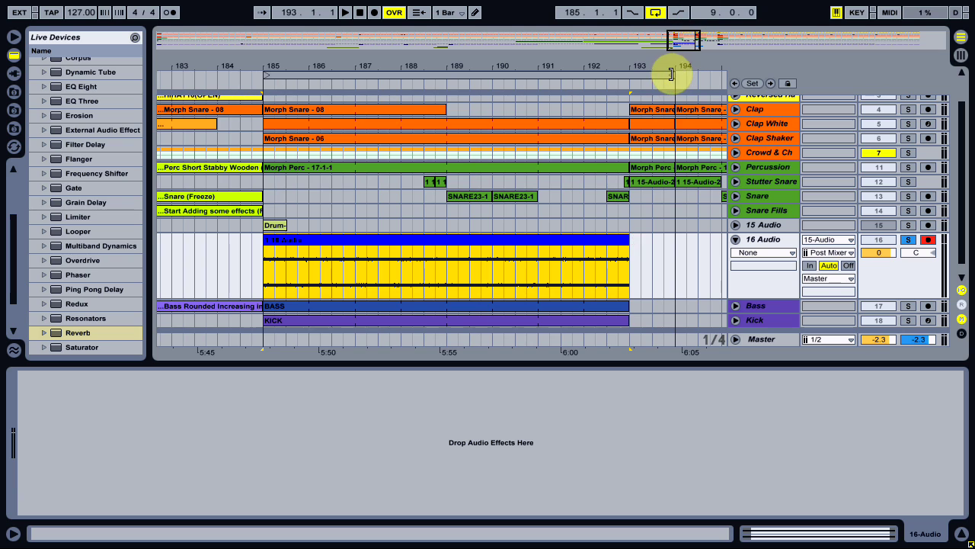
pyautogui.moveTo(673, 74); pyautogui.dragTo(632, 70)
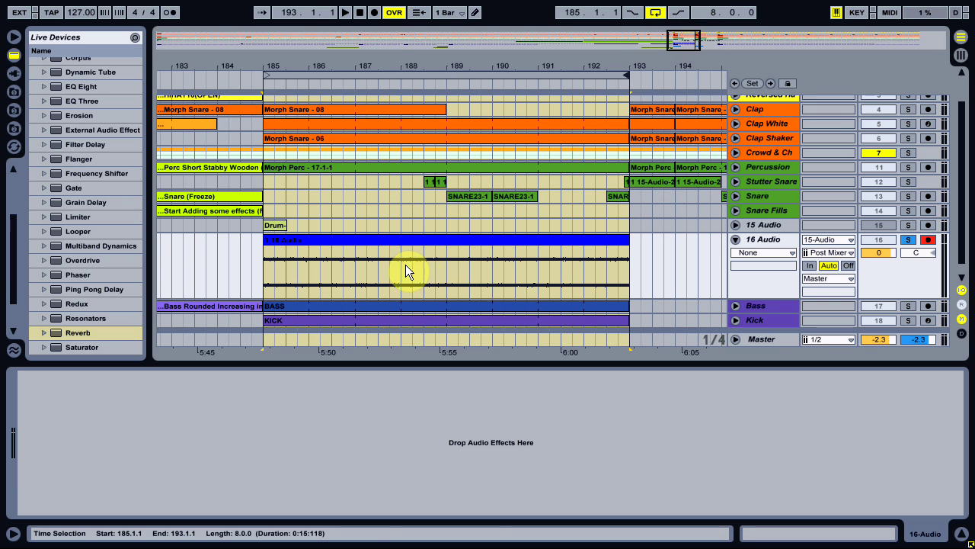
# - Add an Auto Filter to the 16 Audio track and raise the track's volume to 3.3
pyautogui.click(308, 239)
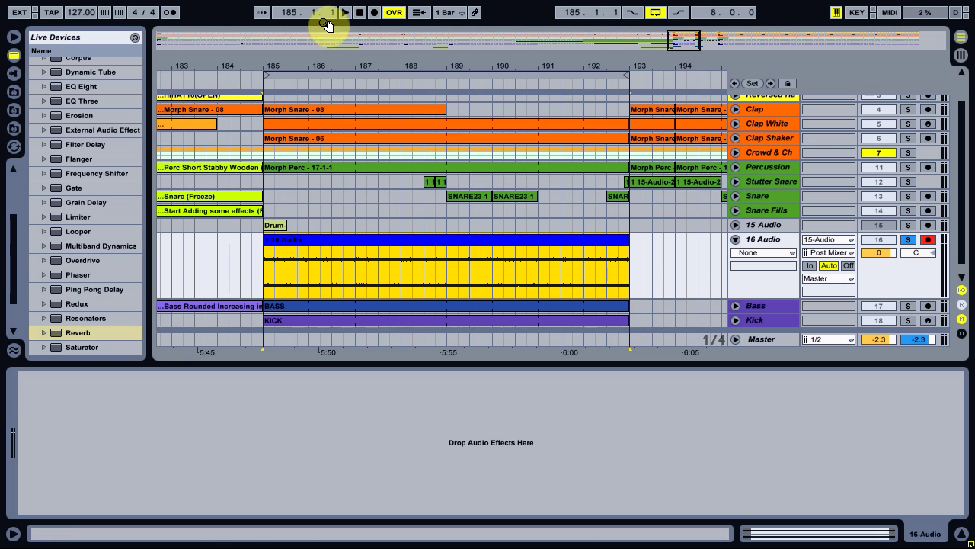
pyautogui.moveTo(342, 61); pyautogui.dragTo(320, 174)
pyautogui.scroll(5, 90, 282)
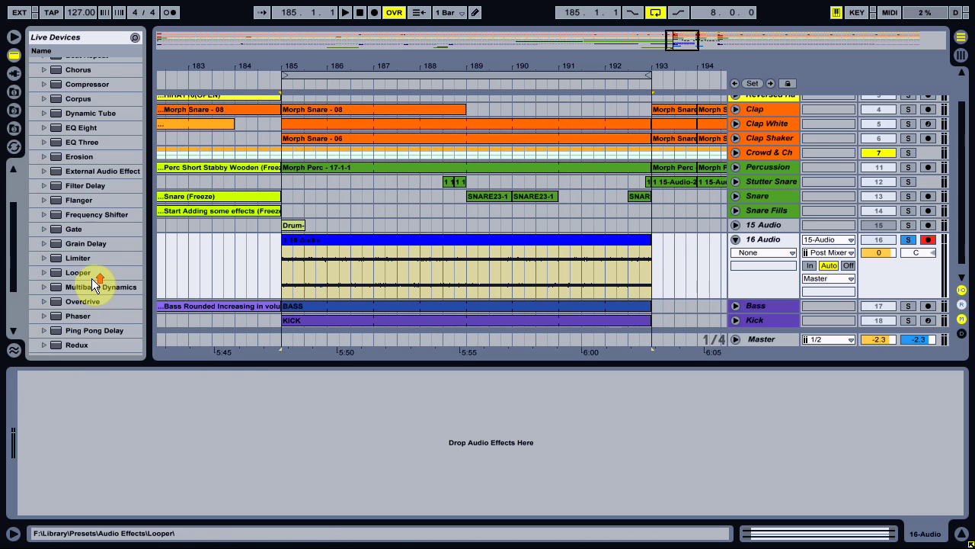
pyautogui.moveTo(69, 108); pyautogui.dragTo(398, 263)
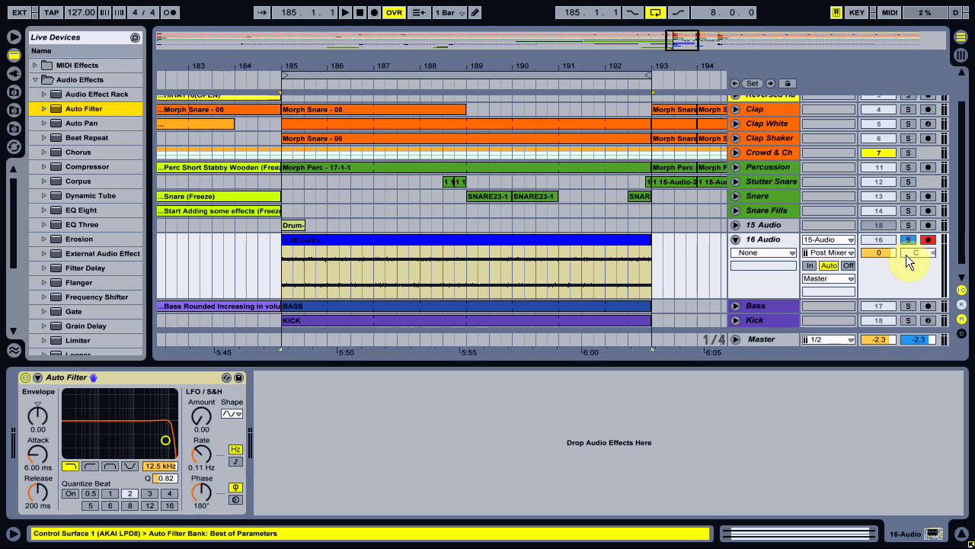
pyautogui.click(882, 252)
pyautogui.moveTo(884, 259); pyautogui.dragTo(884, 238)
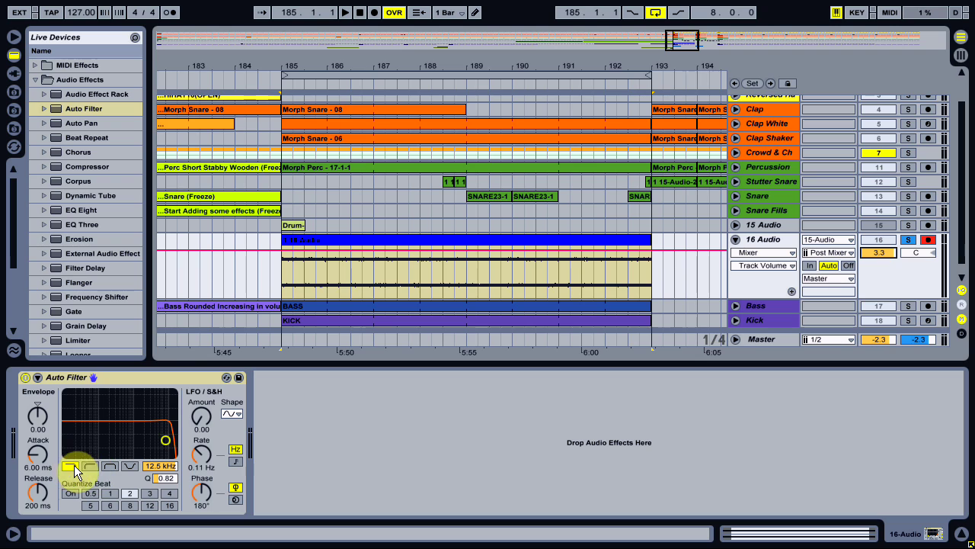
# - Set the Auto Filter frequency to 386 Hz and automate it rising from 185.1.1 to 193.1.1, holding the raised value after the clip
pyautogui.moveTo(157, 466); pyautogui.dragTo(157, 529)
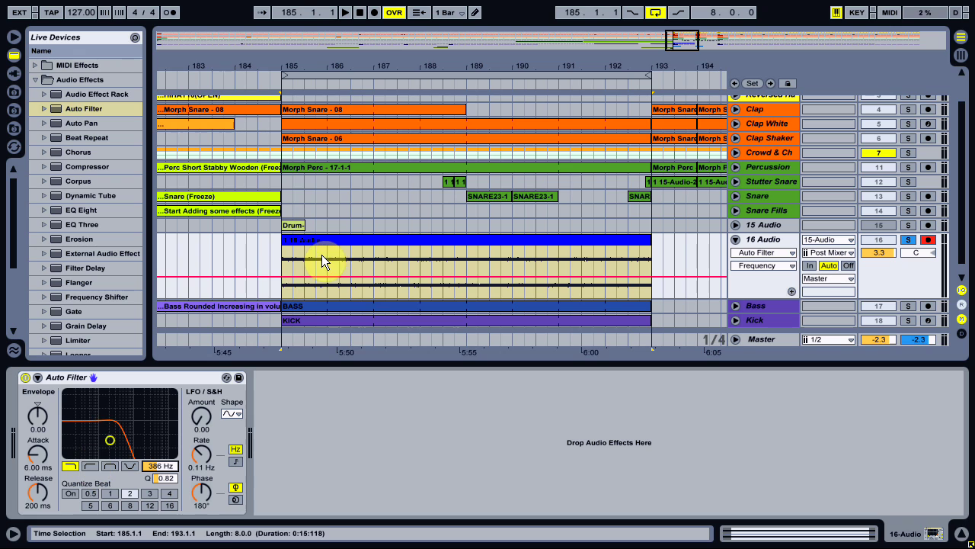
pyautogui.click(280, 291)
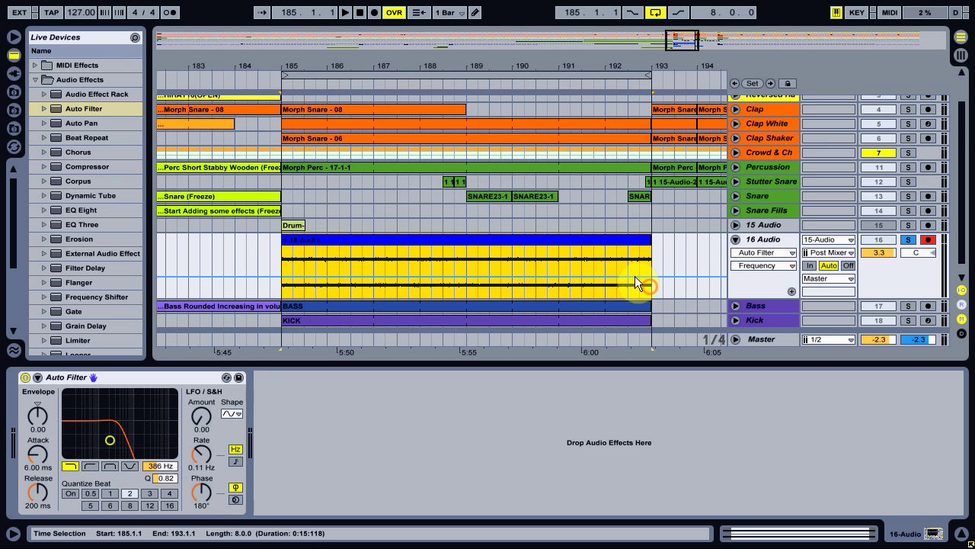
pyautogui.moveTo(634, 276); pyautogui.dragTo(283, 256)
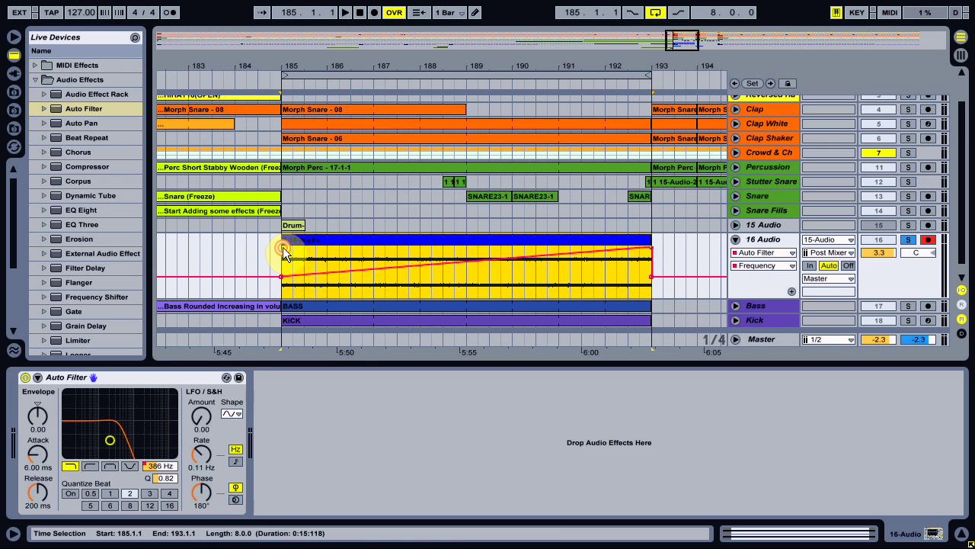
pyautogui.click(652, 278)
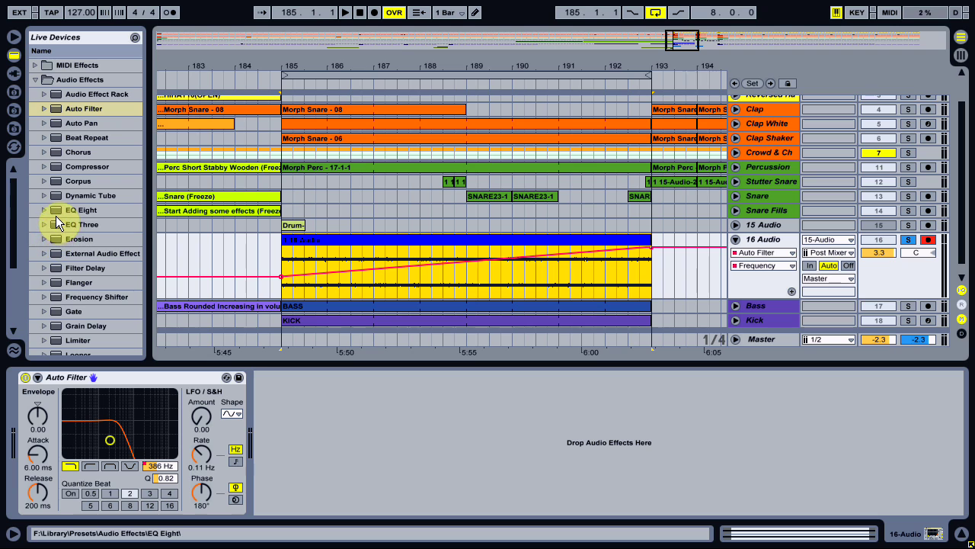
# - Add an EQ Three after the Auto Filter, set its FreqLow to 311 Hz and switch off the low band
pyautogui.moveTo(57, 223); pyautogui.dragTo(320, 468)
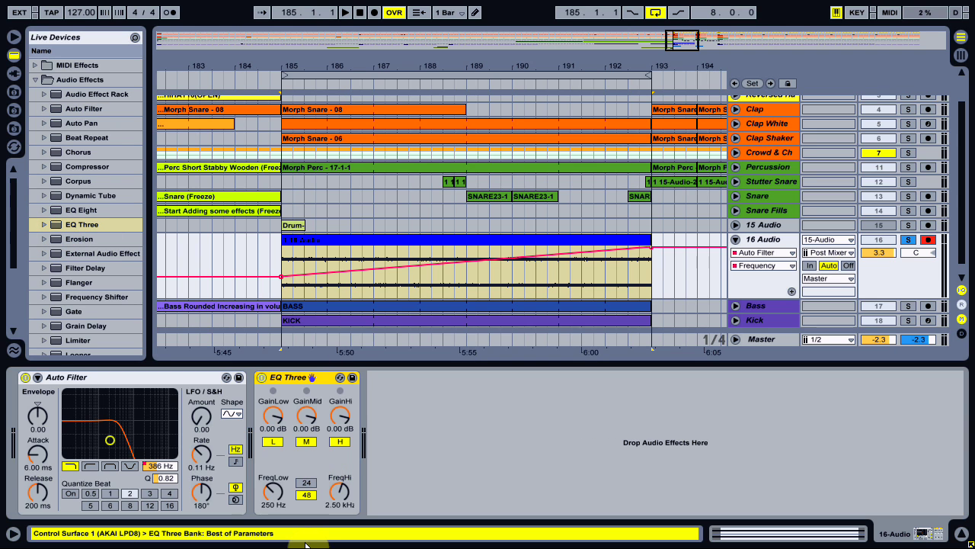
pyautogui.moveTo(275, 496); pyautogui.dragTo(275, 488)
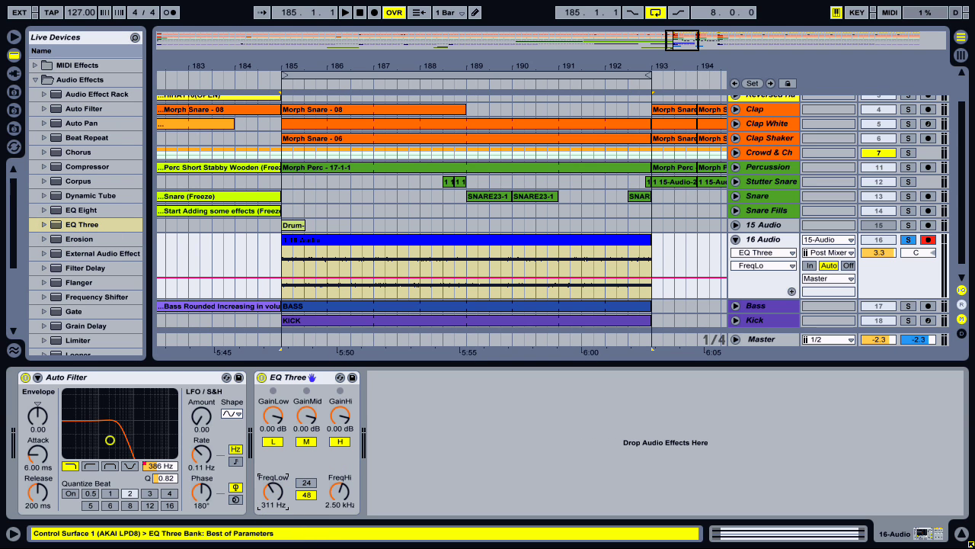
pyautogui.click(272, 440)
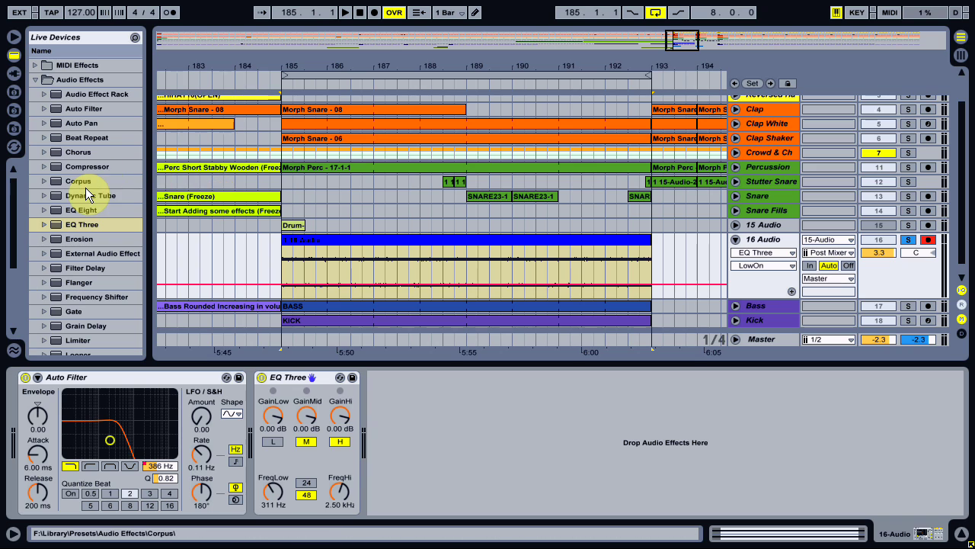
# - Insert Erosion's Hiss preset before the Auto Filter and set its frequency to 11.4 kHz and amount to 172
pyautogui.scroll(-4, 86, 187)
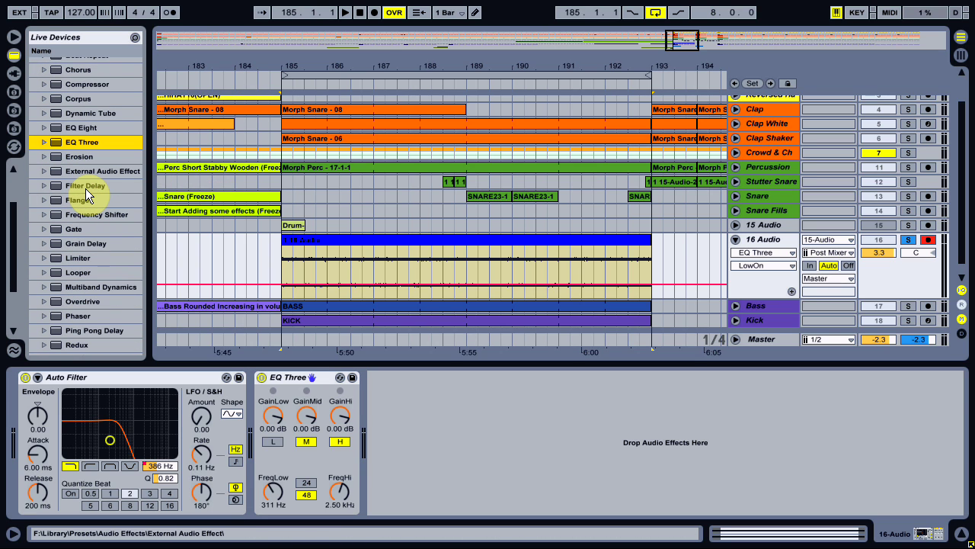
pyautogui.click(44, 157)
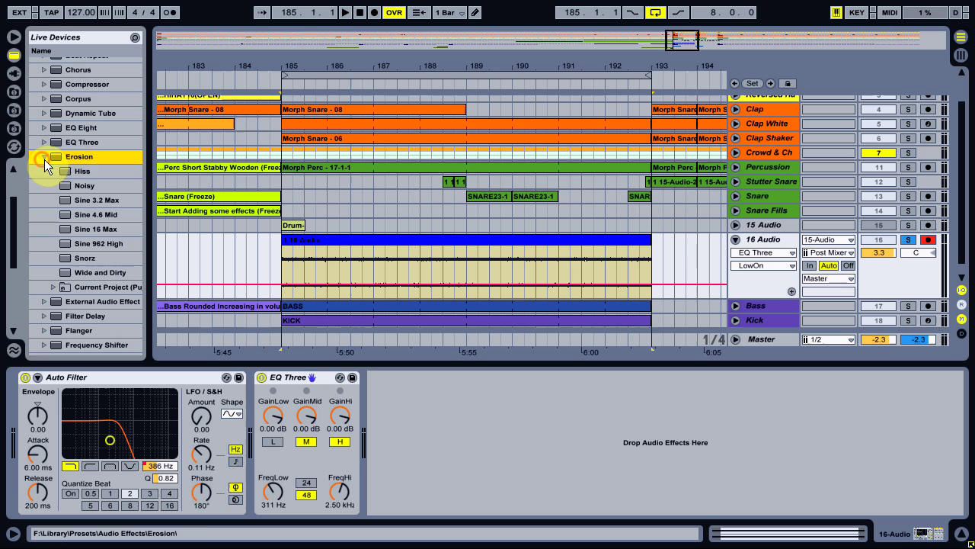
pyautogui.click(84, 169)
pyautogui.moveTo(85, 166); pyautogui.dragTo(20, 421)
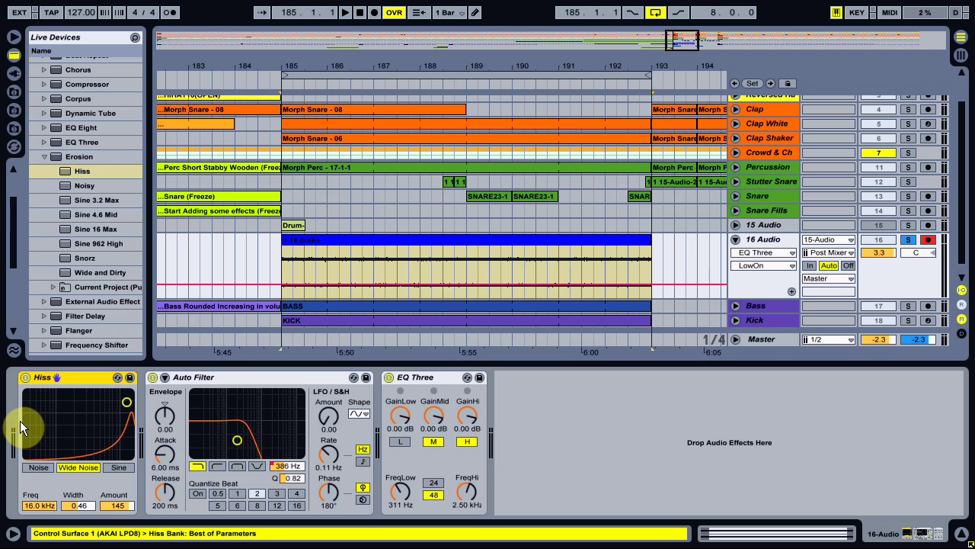
pyautogui.moveTo(105, 402); pyautogui.dragTo(99, 397)
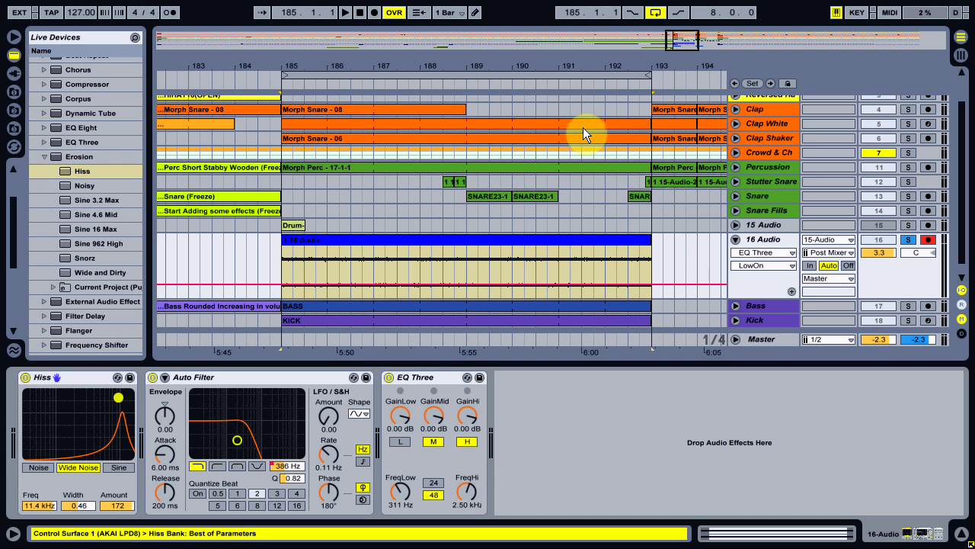
# - Loop from 191.3.1 to audition the end of the sweep, compare the Hiss effect on and off, and restore the loop start to 185.1.1
pyautogui.click(282, 77)
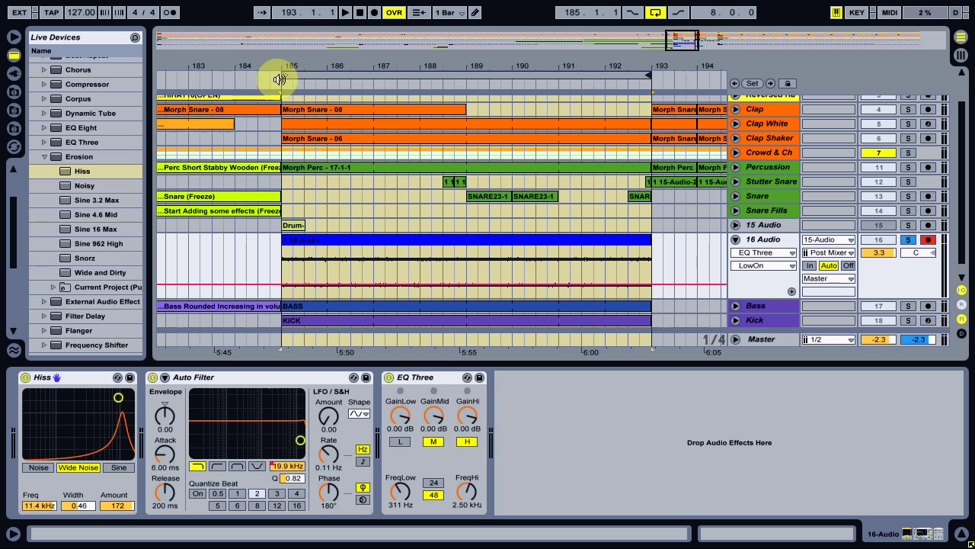
pyautogui.moveTo(281, 77); pyautogui.dragTo(588, 104)
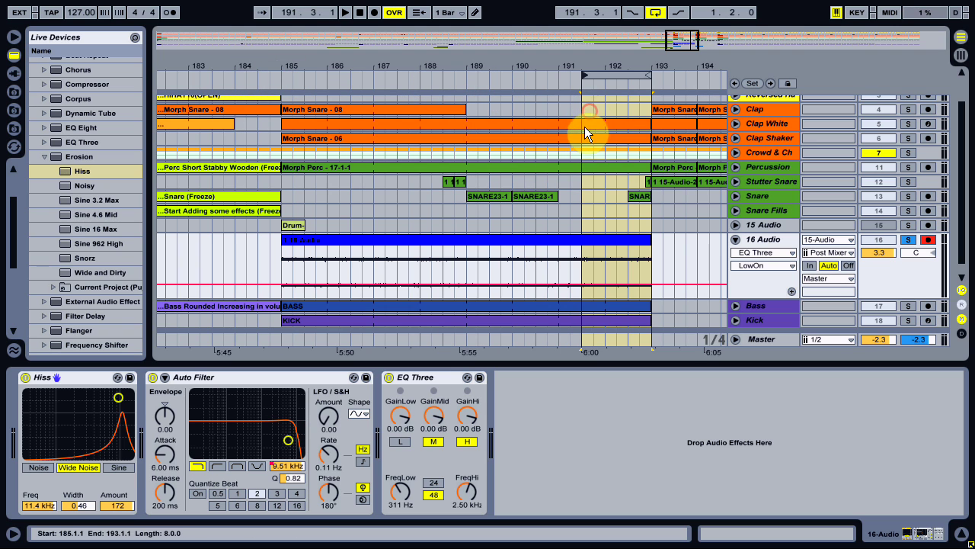
pyautogui.press('space')
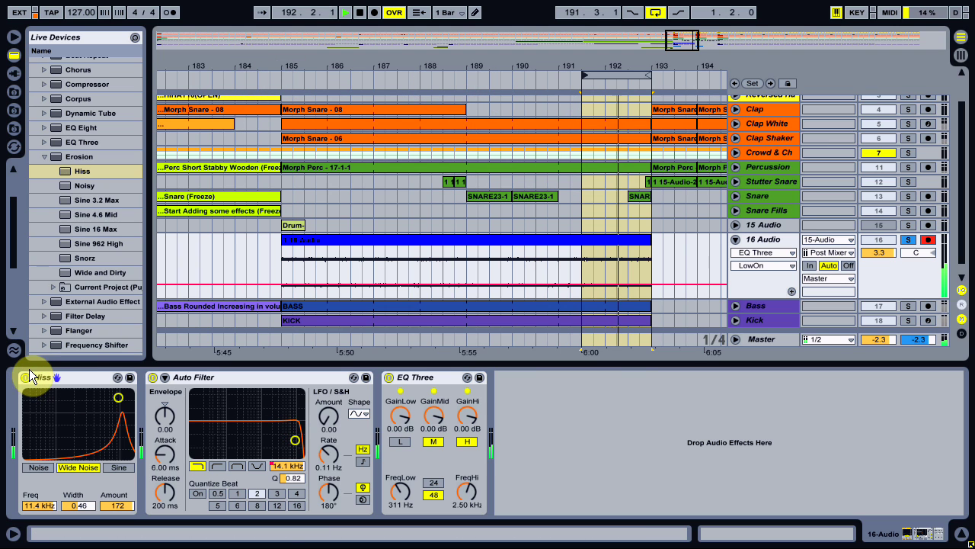
pyautogui.click(29, 377)
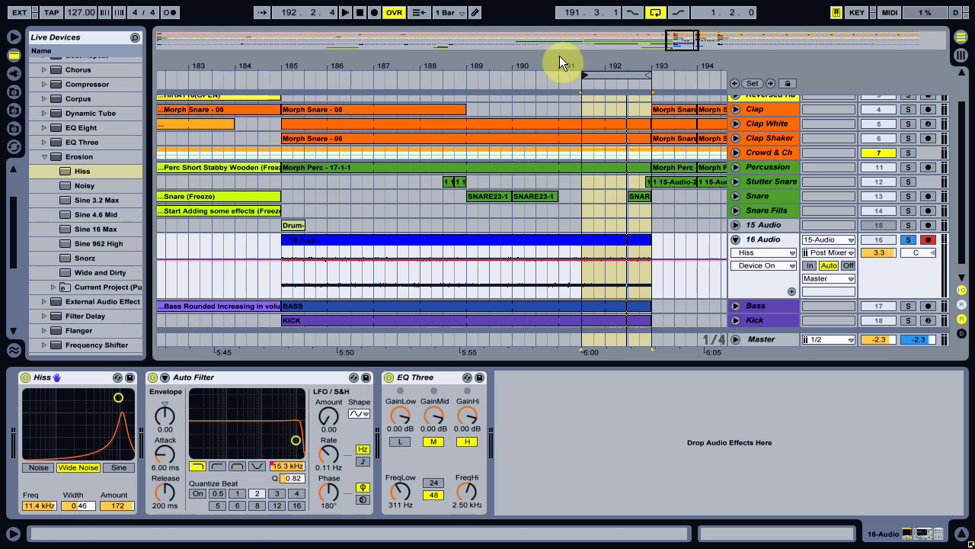
pyautogui.moveTo(585, 75); pyautogui.dragTo(283, 85)
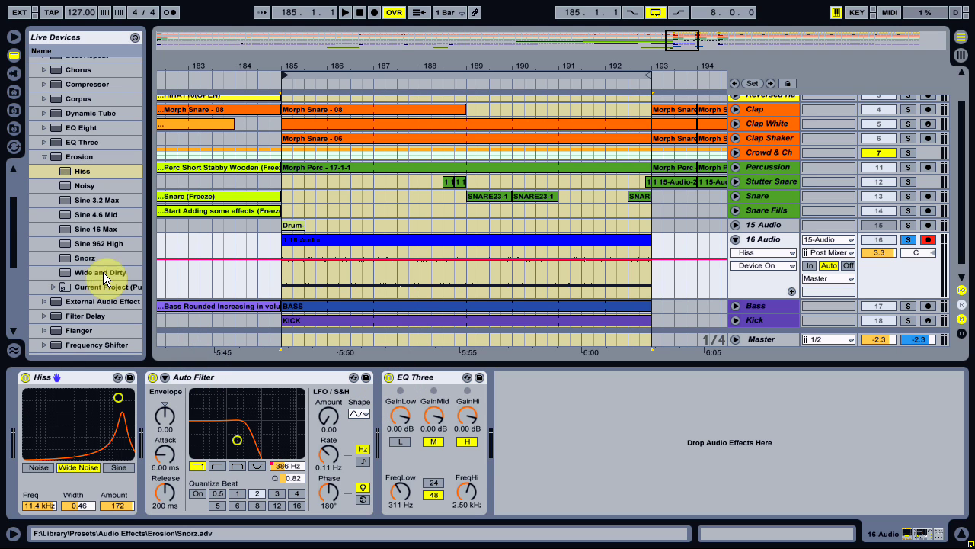
# - Add a Spectrum at the end of the effect chain and a Filter Delay before it, with the L+R input switched off
pyautogui.scroll(-6, 77, 228)
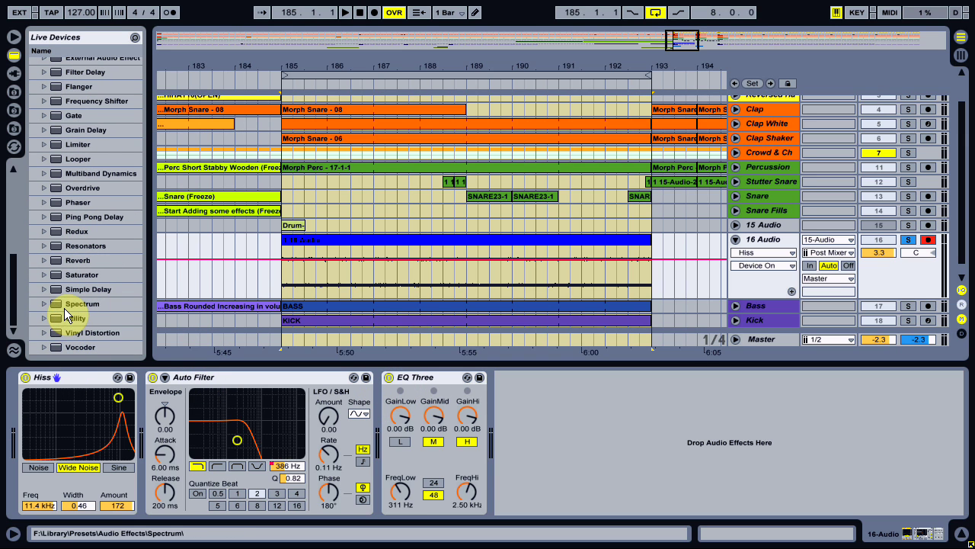
pyautogui.moveTo(64, 307); pyautogui.dragTo(561, 442)
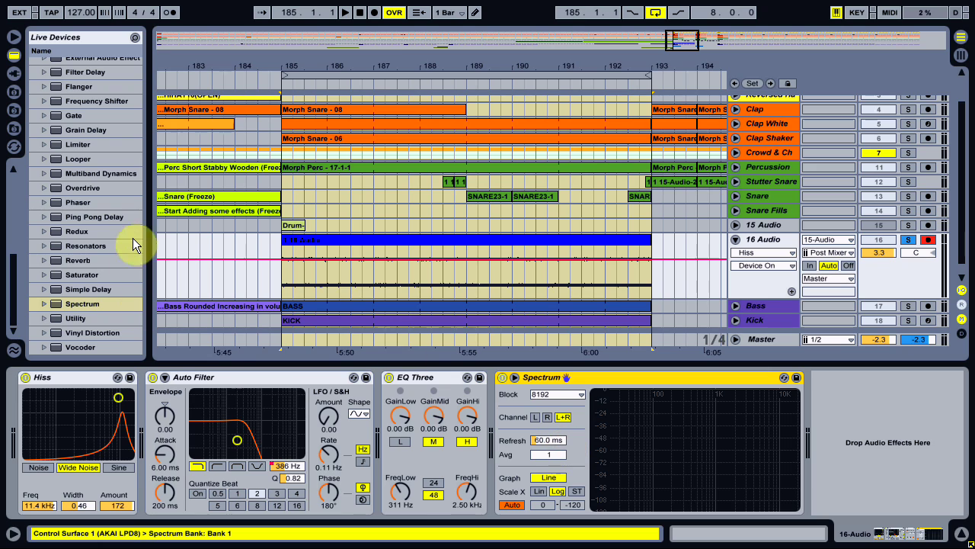
pyautogui.scroll(3, 117, 255)
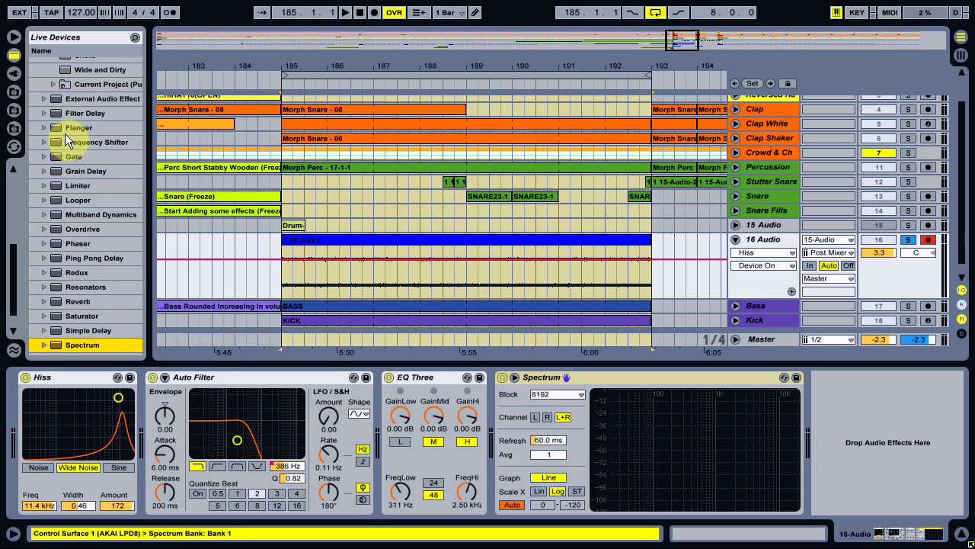
pyautogui.click(67, 113)
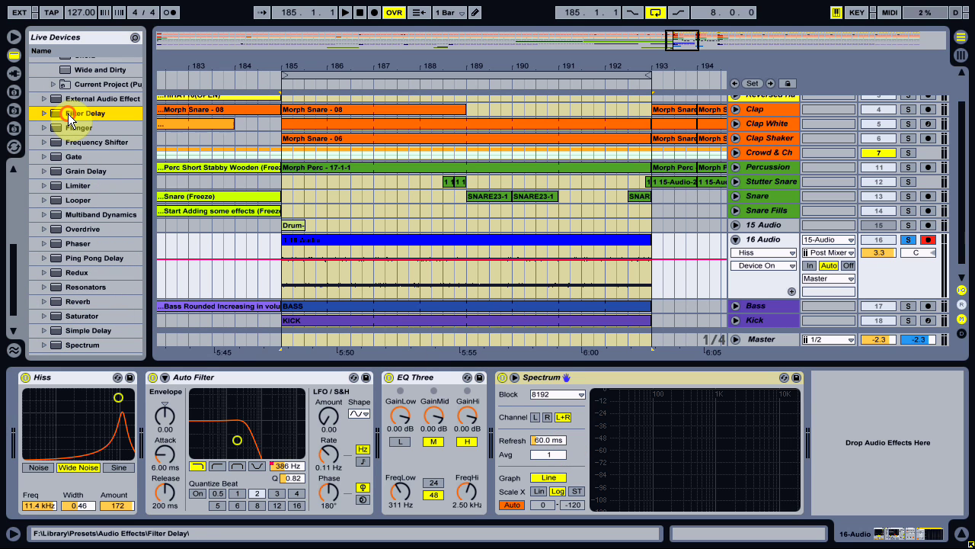
pyautogui.moveTo(68, 113); pyautogui.dragTo(482, 402)
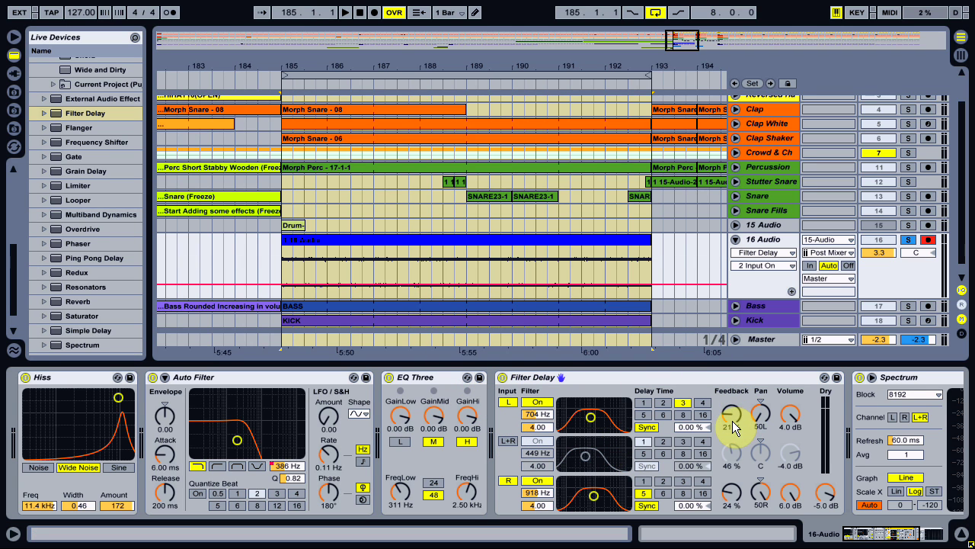
# - Set the Filter Delay feedbacks to 71% and 73%, the L volume to 6.0 dB, and the L and R filters to 3.55 kHz and 3.32 kHz
pyautogui.moveTo(732, 421); pyautogui.dragTo(732, 395)
pyautogui.moveTo(736, 495); pyautogui.dragTo(735, 476)
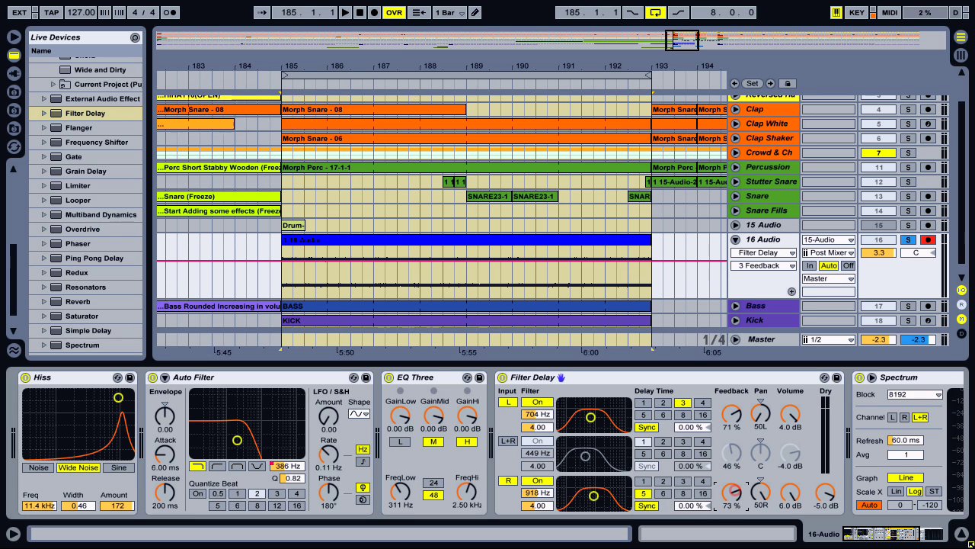
pyautogui.moveTo(790, 415); pyautogui.dragTo(790, 408)
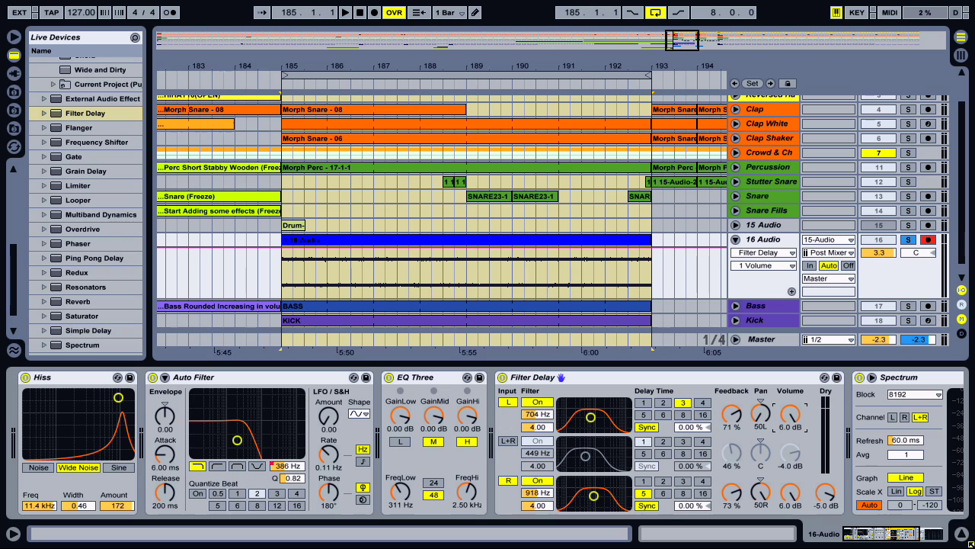
pyautogui.moveTo(593, 495)
pyautogui.mouseDown()
pyautogui.moveTo(611, 496)
pyautogui.moveTo(608, 489)
pyautogui.mouseUp()
pyautogui.moveTo(590, 417); pyautogui.dragTo(614, 416)
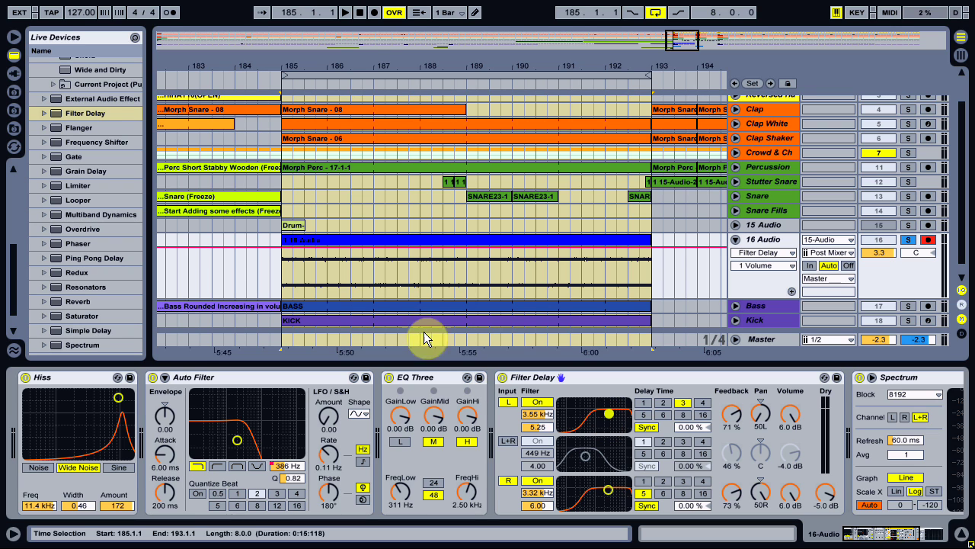
# - Play the eight-bar loop from bar 185 and lower the 16 Audio track volume to 1.9
pyautogui.moveTo(425, 66); pyautogui.dragTo(423, 50)
pyautogui.click(414, 83)
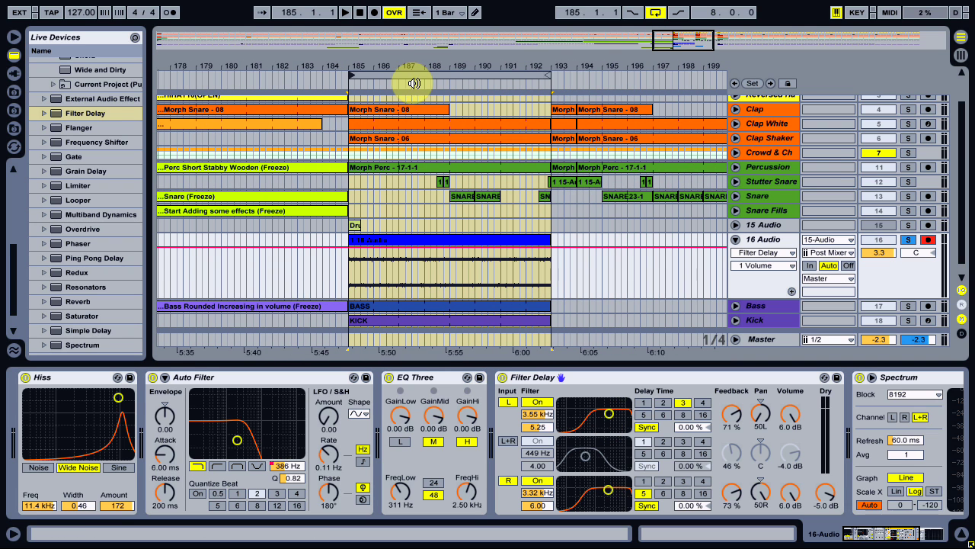
pyautogui.click(410, 78)
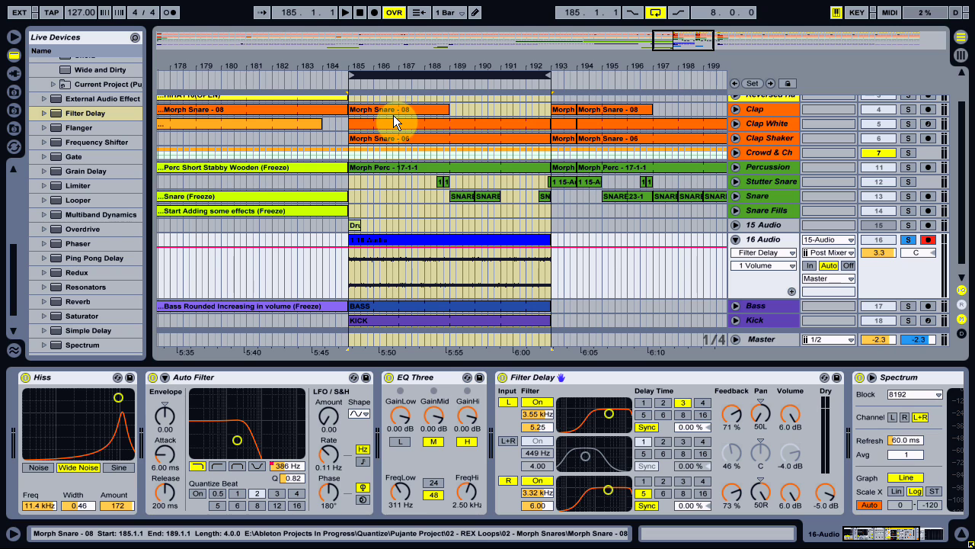
pyautogui.press('space')
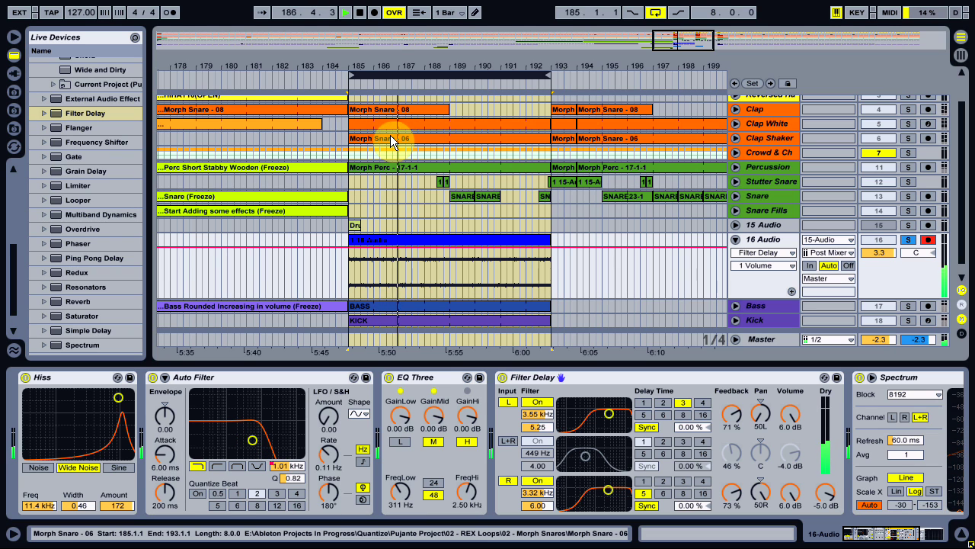
pyautogui.click(877, 254)
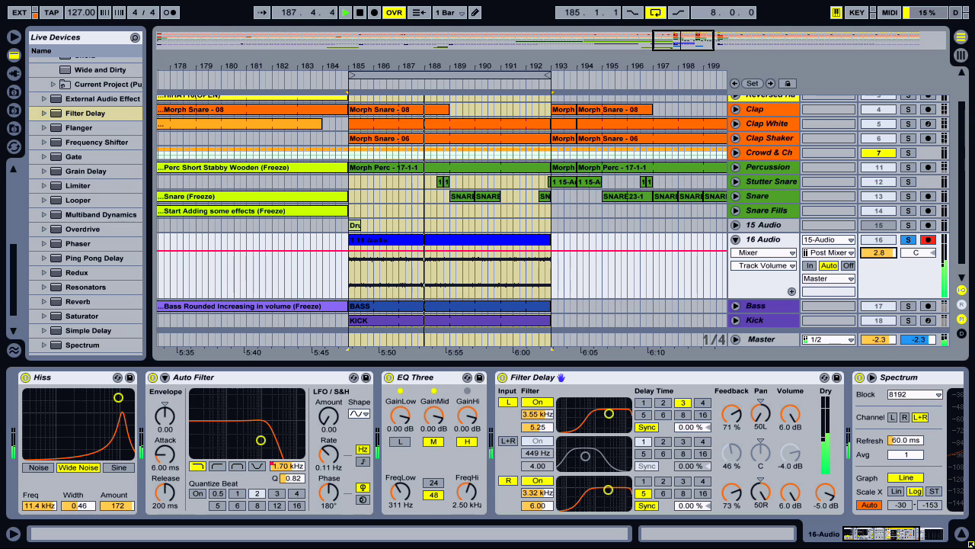
pyautogui.moveTo(877, 253); pyautogui.dragTo(876, 254)
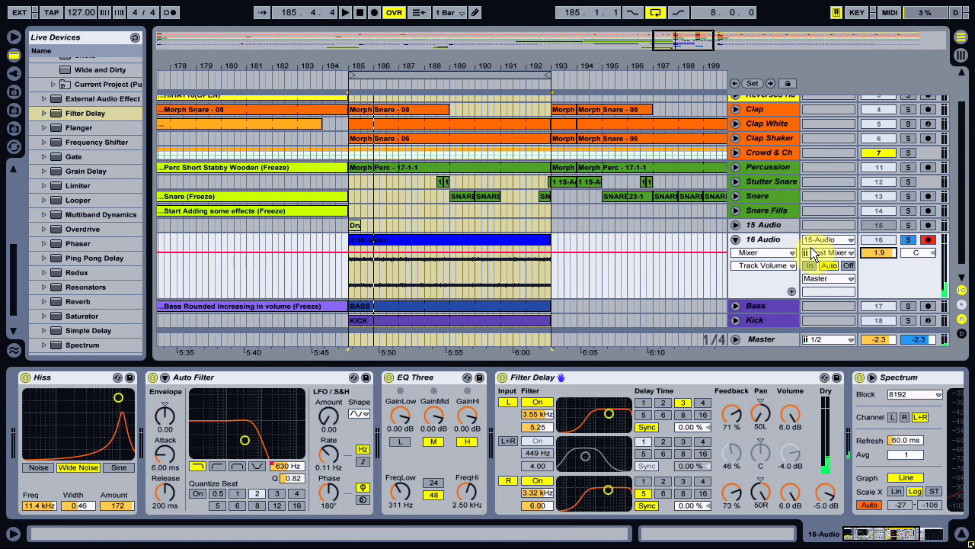
# - Open the 16 Audio clip's sample view and consolidate the clip between bars 185 and 193
pyautogui.moveTo(383, 60); pyautogui.dragTo(383, 84)
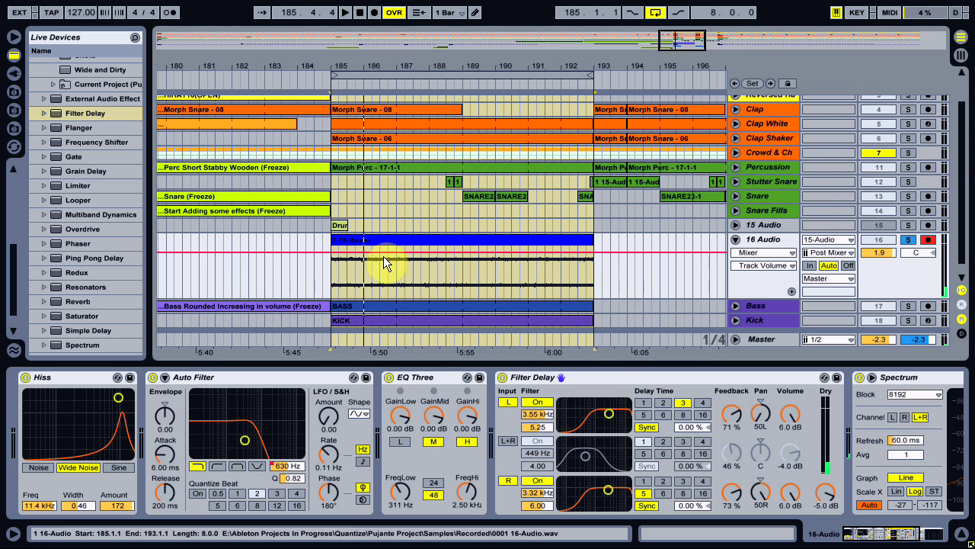
pyautogui.doubleClick(385, 239)
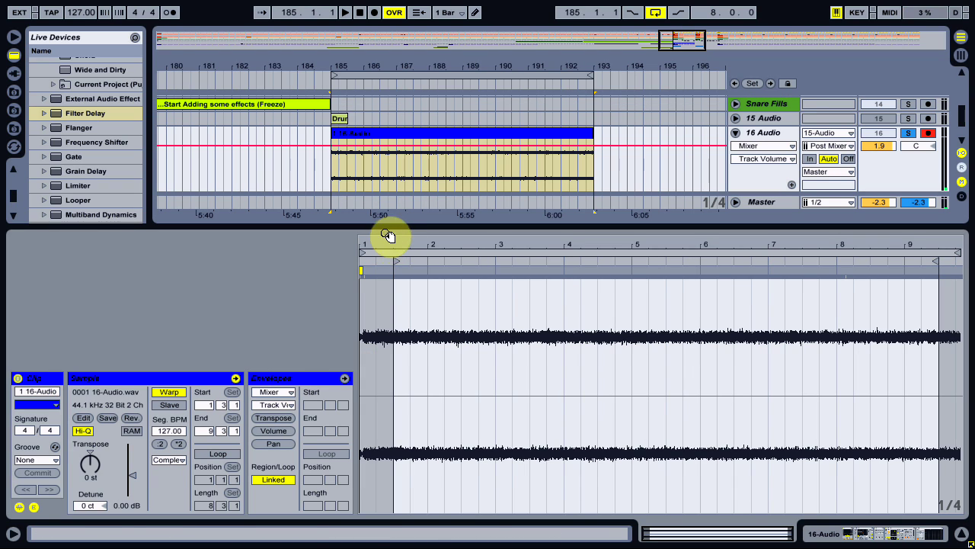
pyautogui.rightClick(374, 133)
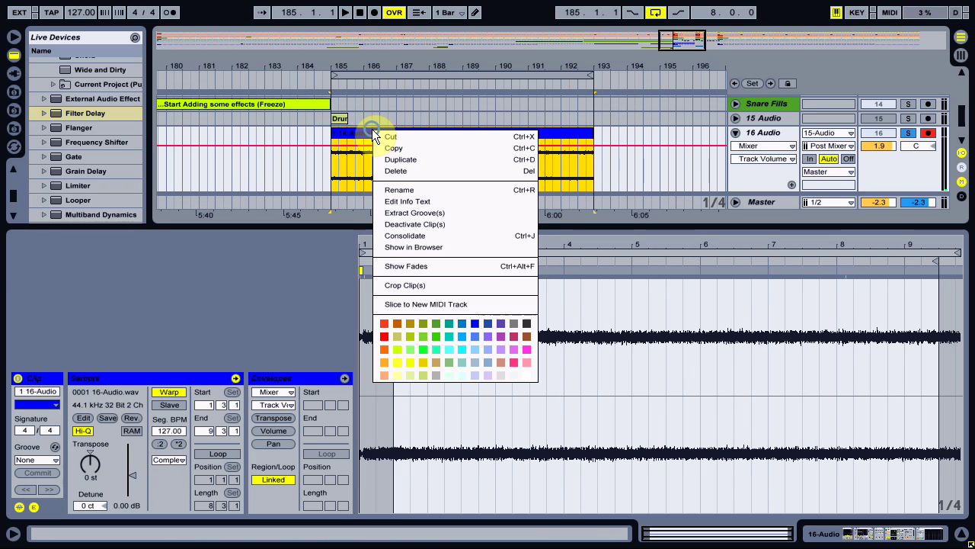
pyautogui.click(434, 227)
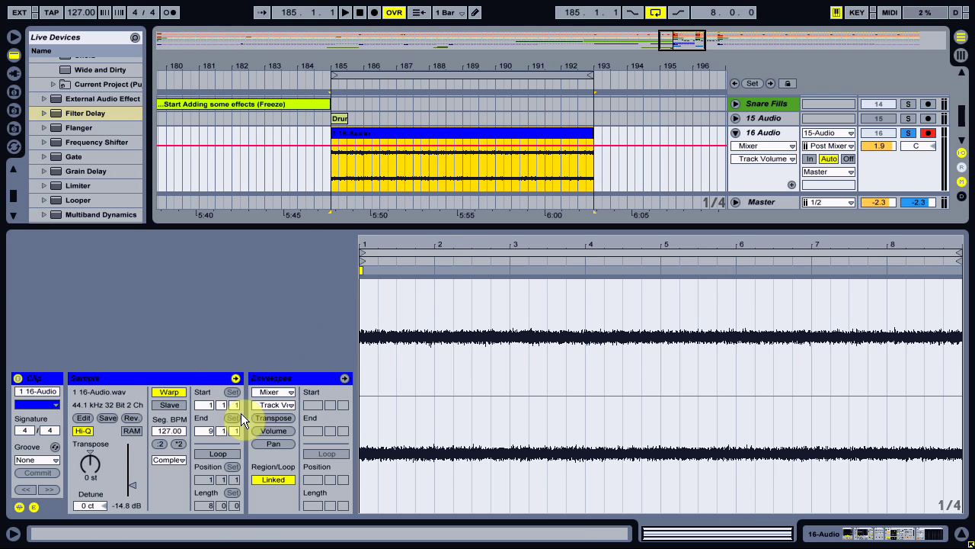
# - Show the 16 Audio clip's envelopes and choose the Clip Volume envelope
pyautogui.click(273, 374)
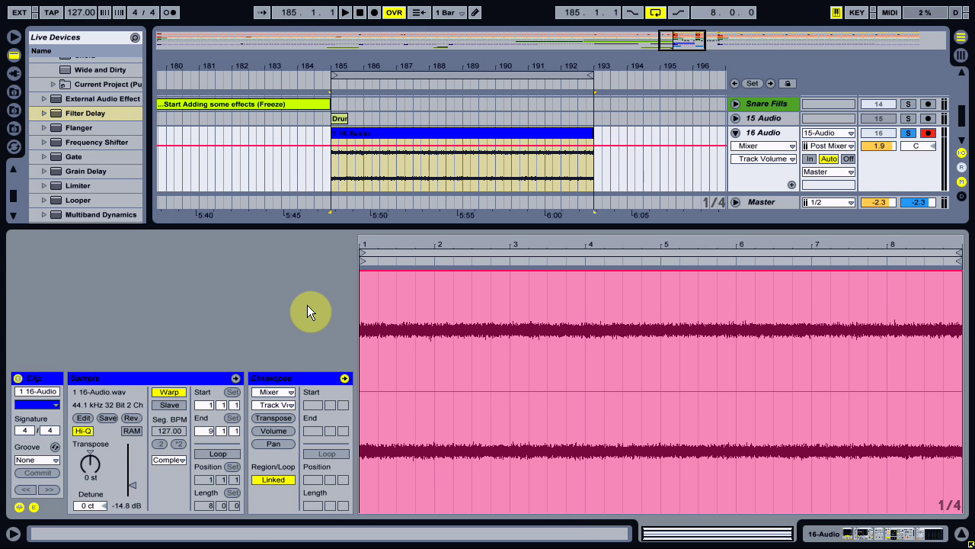
pyautogui.click(278, 390)
pyautogui.click(284, 404)
# - Try a rising clip volume ramp over the single beat from 1.4.1 to 2.1.1
pyautogui.moveTo(415, 331)
pyautogui.mouseDown()
pyautogui.moveTo(406, 327)
pyautogui.moveTo(427, 331)
pyautogui.mouseUp()
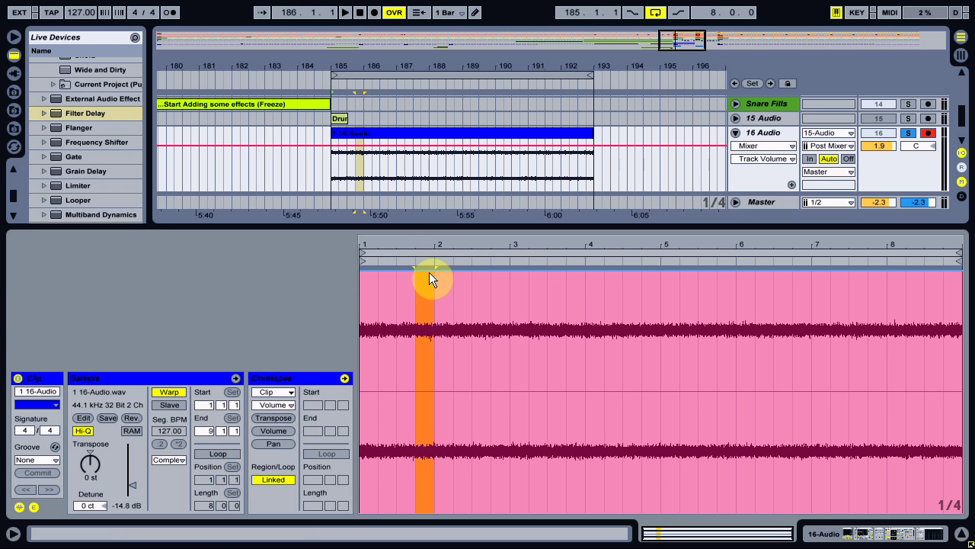
pyautogui.moveTo(429, 272); pyautogui.dragTo(435, 346)
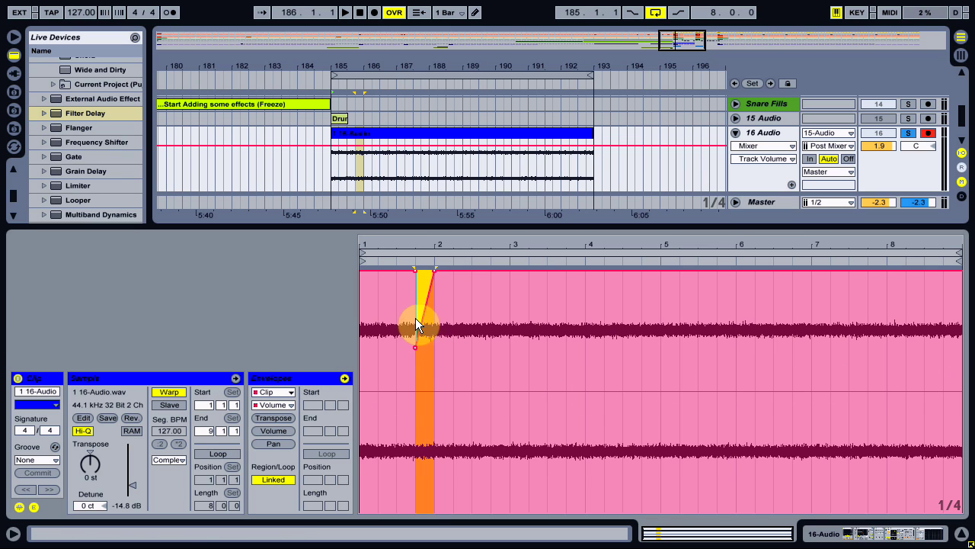
pyautogui.moveTo(420, 350)
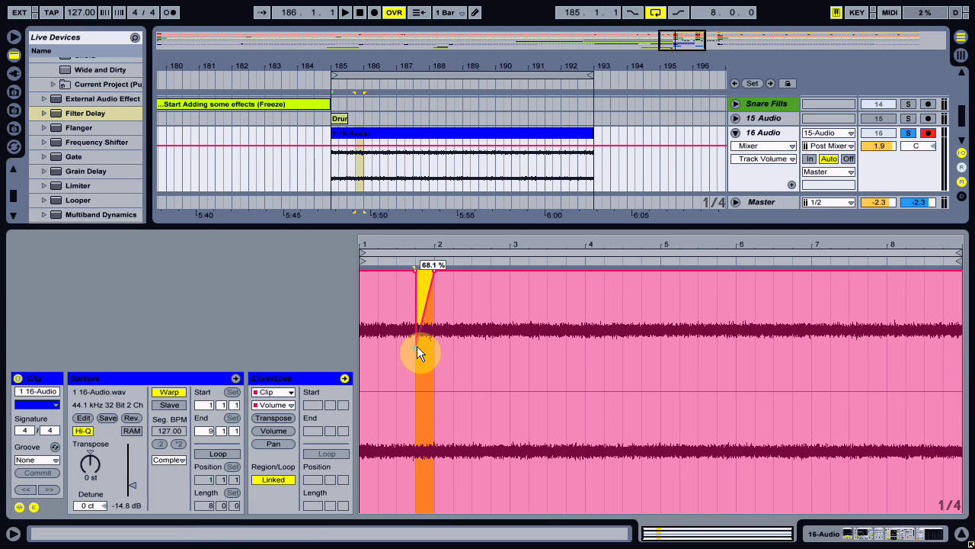
pyautogui.click(417, 349)
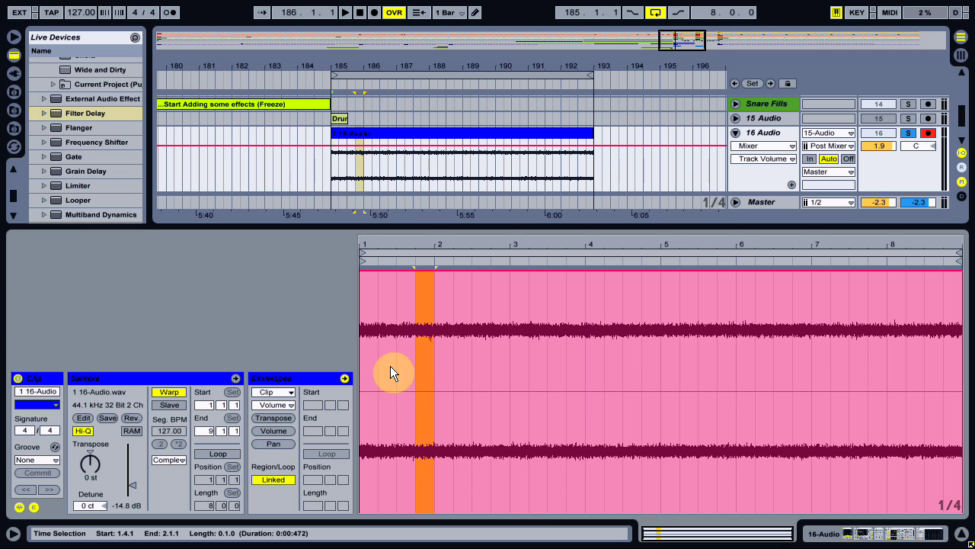
# - Unlink the clip volume envelope from the sample and shorten its loop to one beat, from 1.1.1 to 1.2.1
pyautogui.click(274, 480)
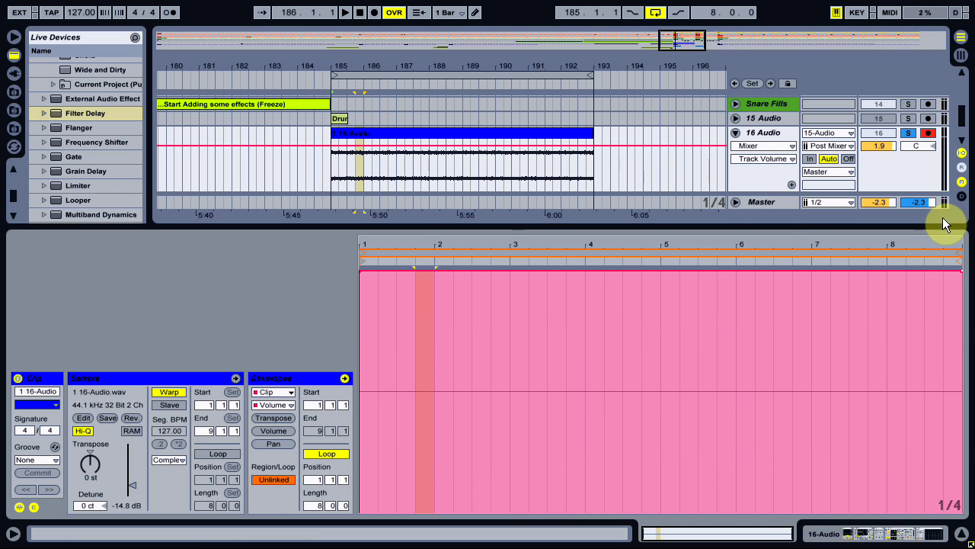
pyautogui.moveTo(951, 251); pyautogui.dragTo(436, 259)
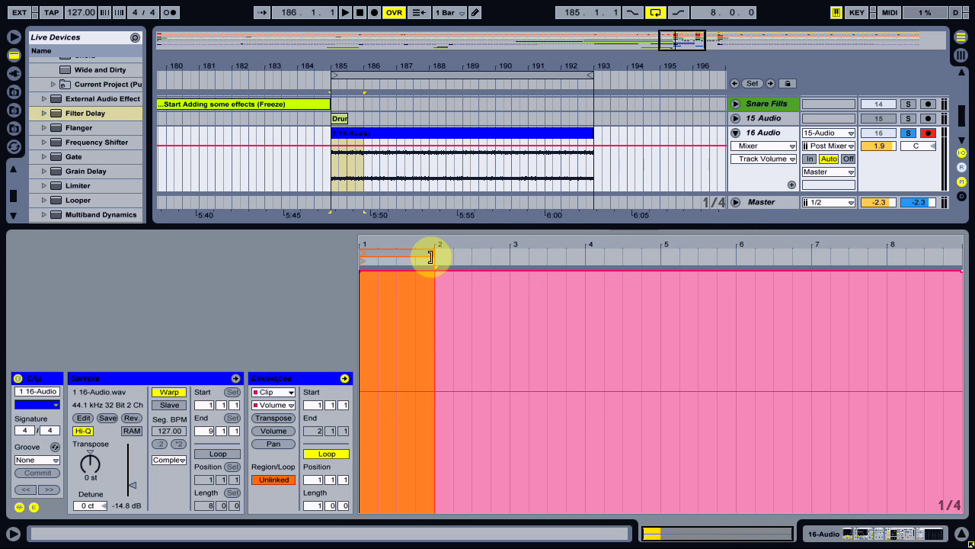
pyautogui.press('z')
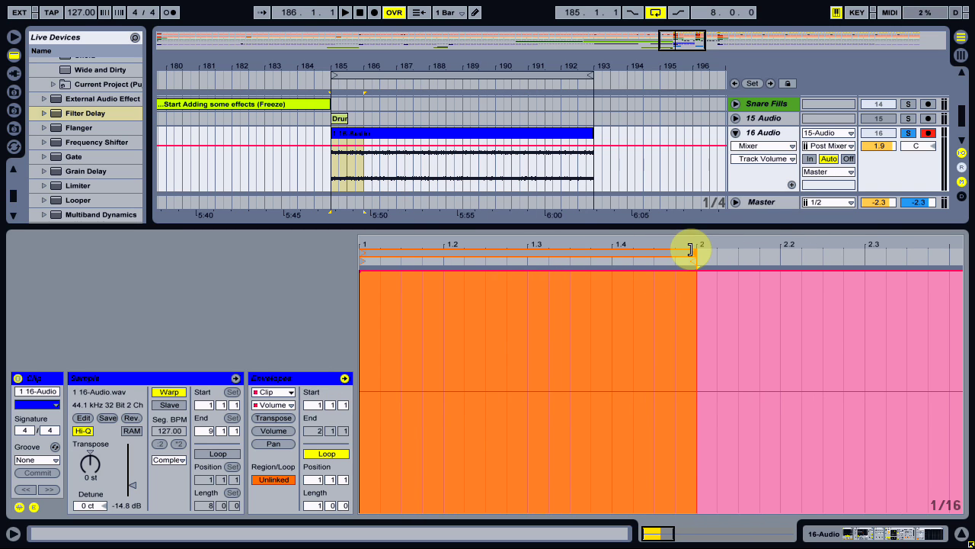
pyautogui.moveTo(688, 246); pyautogui.dragTo(446, 240)
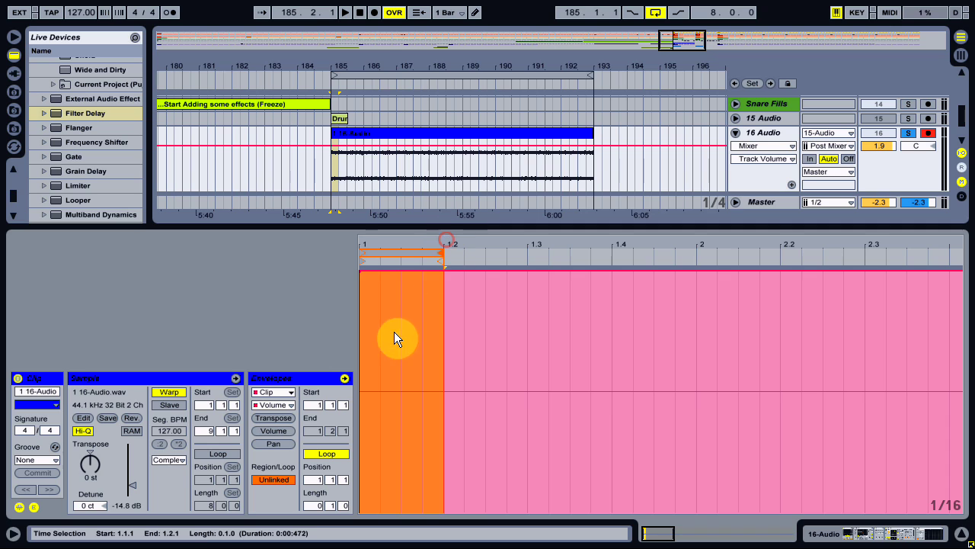
# - Shape the looped beat's clip volume into a straight ramp rising from a low level at 1.1.1 to full at 1.2.1
pyautogui.moveTo(388, 269); pyautogui.dragTo(387, 439)
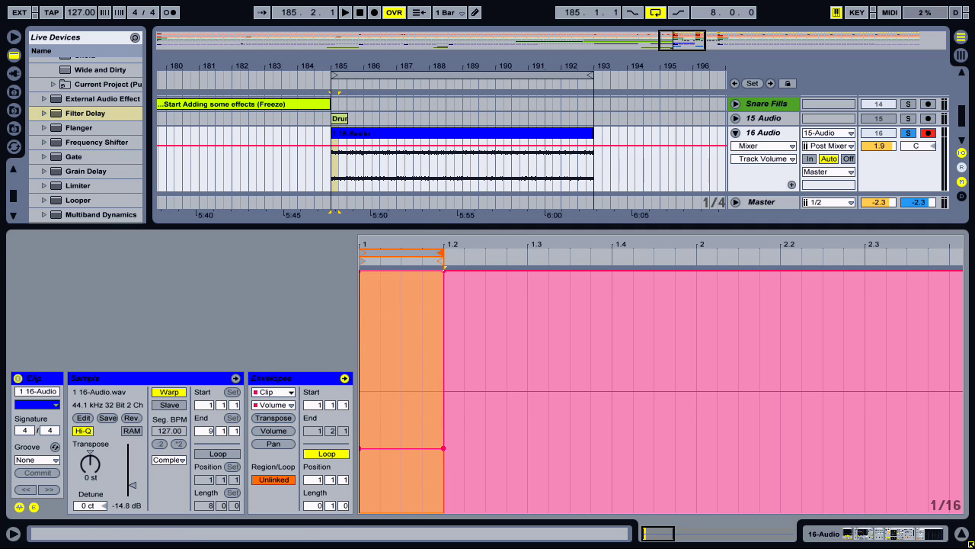
pyautogui.click(444, 449)
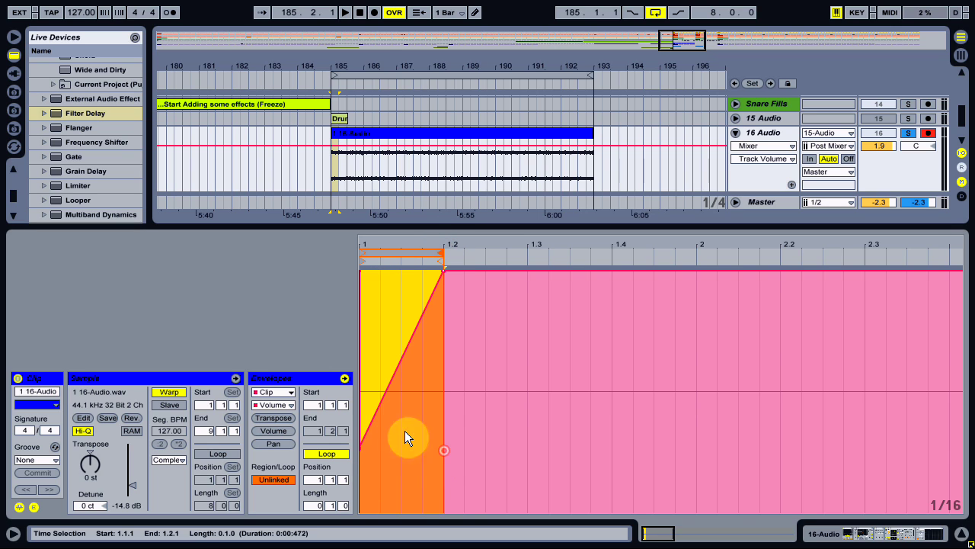
pyautogui.moveTo(361, 447); pyautogui.dragTo(359, 443)
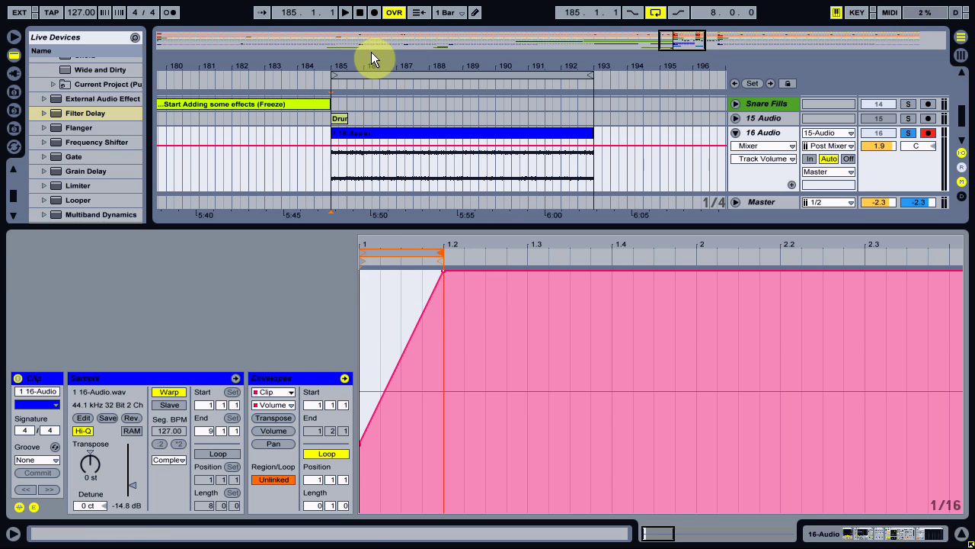
# - Select the 16 Audio clip and play the loop from bar 185 to hear the pumping volume envelope
pyautogui.click(347, 74)
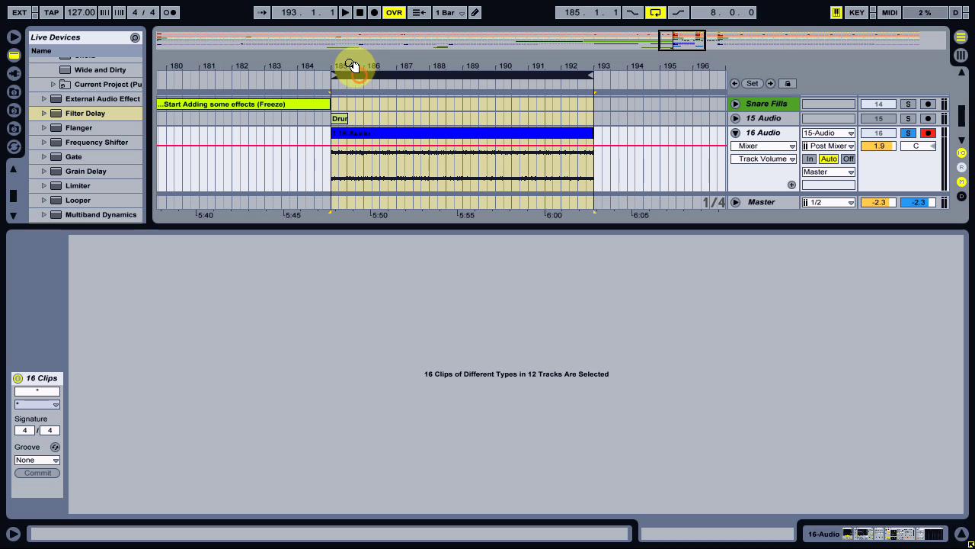
pyautogui.click(347, 137)
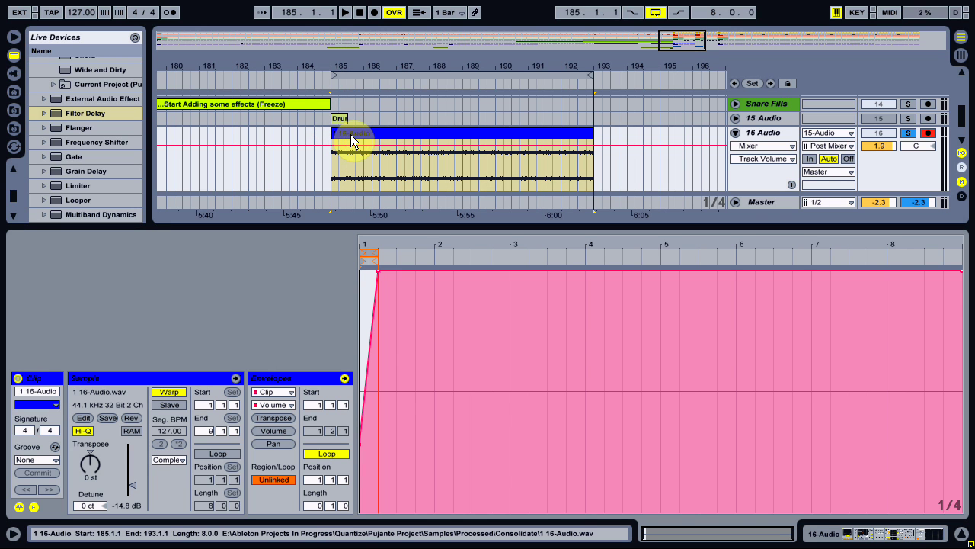
pyautogui.press('space')
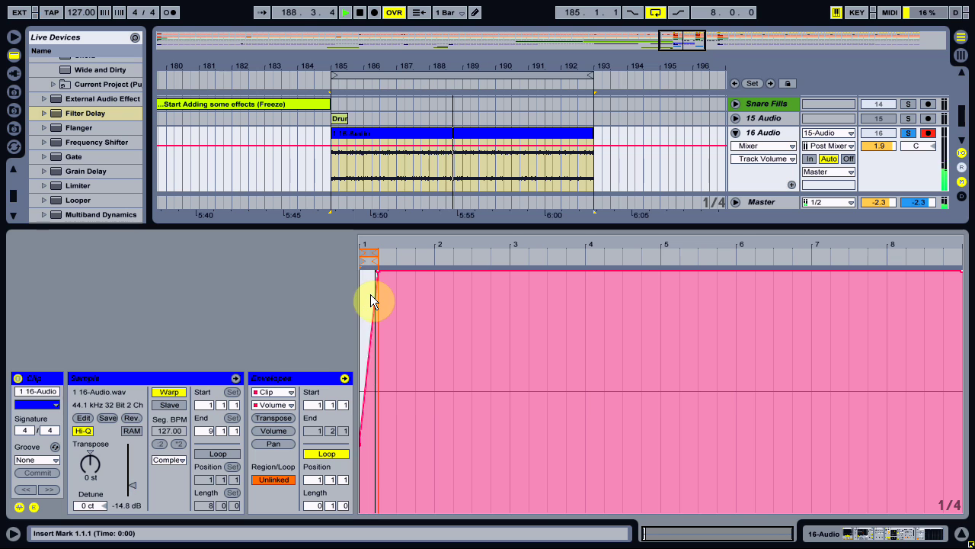
pyautogui.press('space')
# - Set the arrangement's fixed grid to 1 Bar and extend the loop from bar 185 to bar 201, making it 16 bars
pyautogui.press('-')
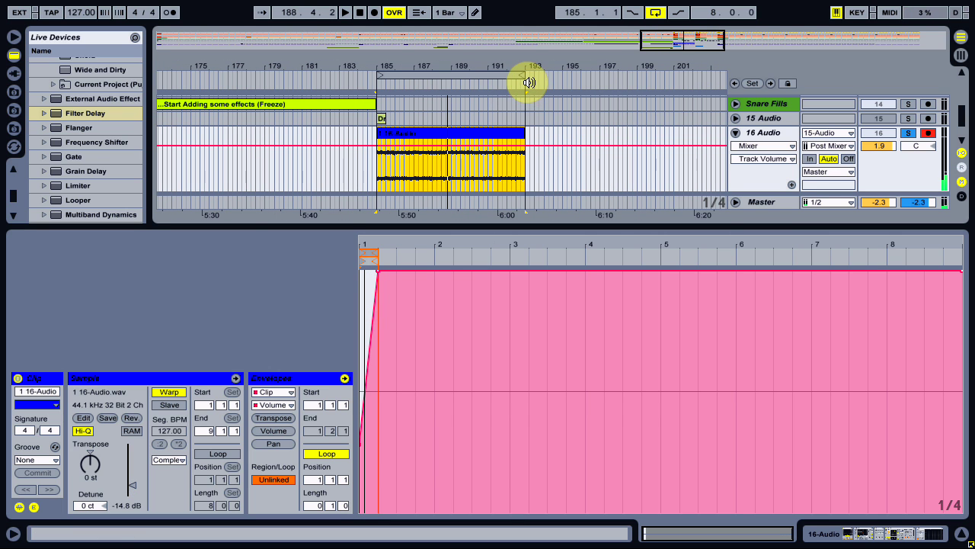
pyautogui.moveTo(524, 76); pyautogui.dragTo(526, 65)
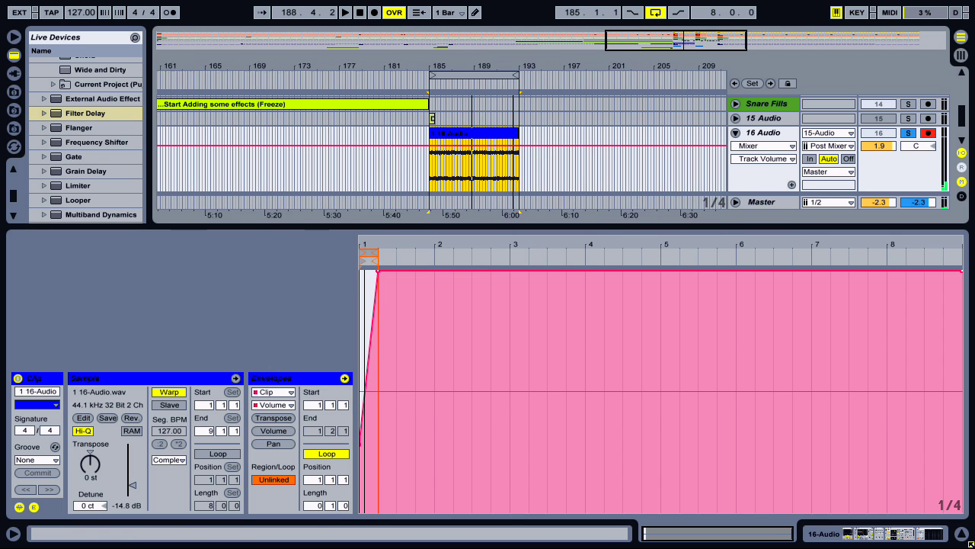
pyautogui.rightClick(543, 163)
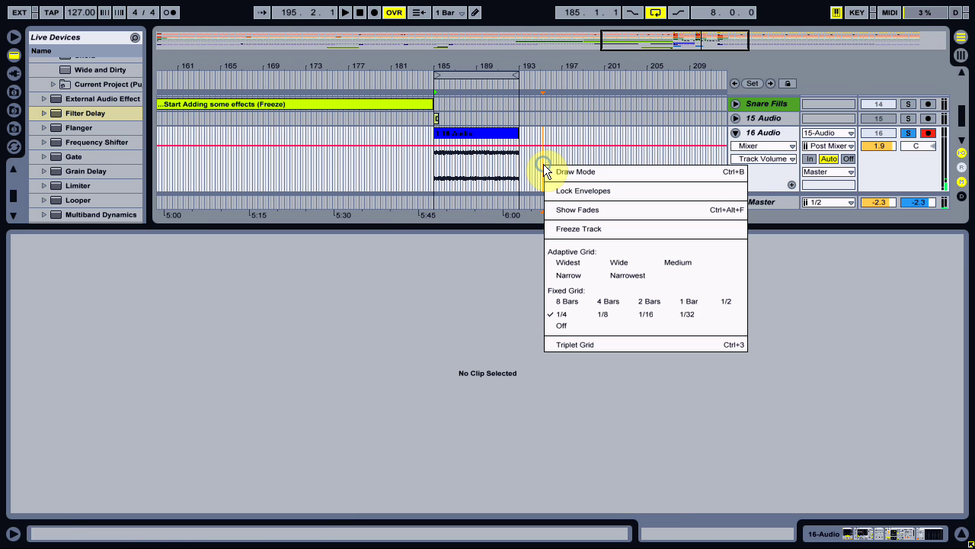
pyautogui.click(681, 301)
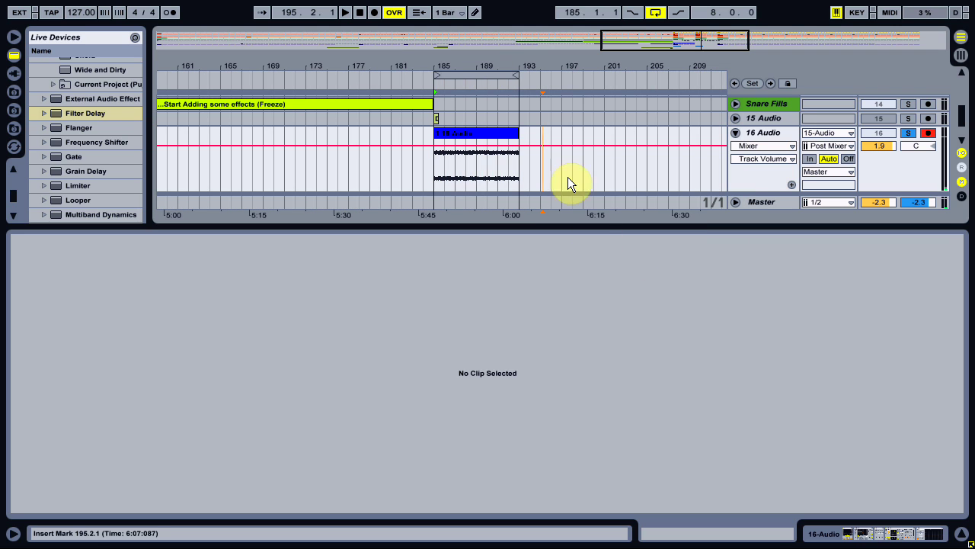
pyautogui.moveTo(593, 226); pyautogui.dragTo(587, 435)
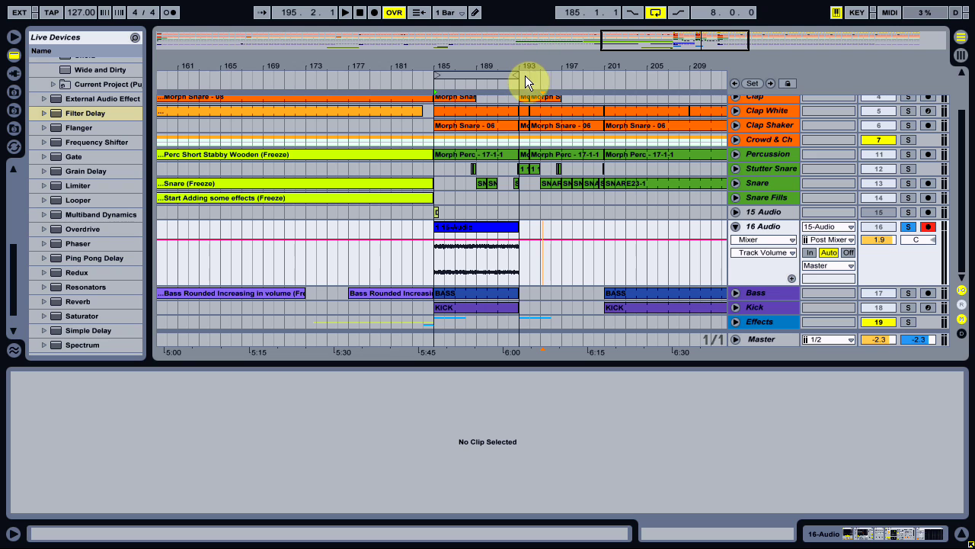
pyautogui.moveTo(515, 74); pyautogui.dragTo(601, 76)
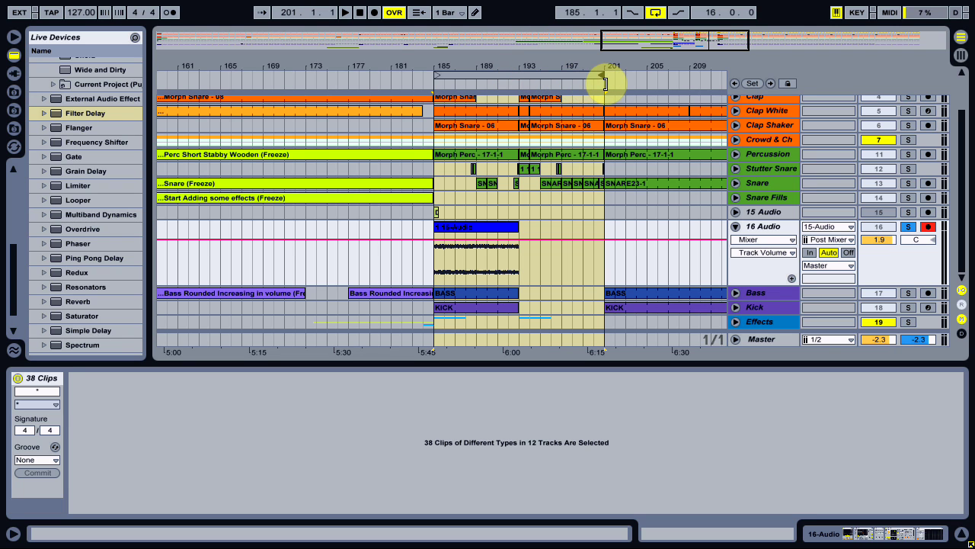
# - Take the 16 Audio track out of solo, play the loop with all tracks and raise its volume to 3.3
pyautogui.click(499, 73)
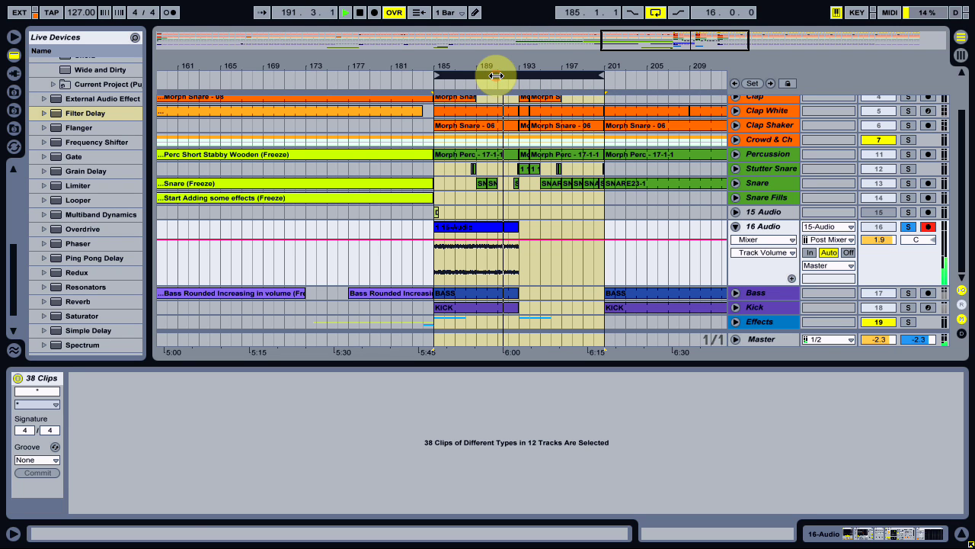
pyautogui.click(909, 228)
pyautogui.press('space')
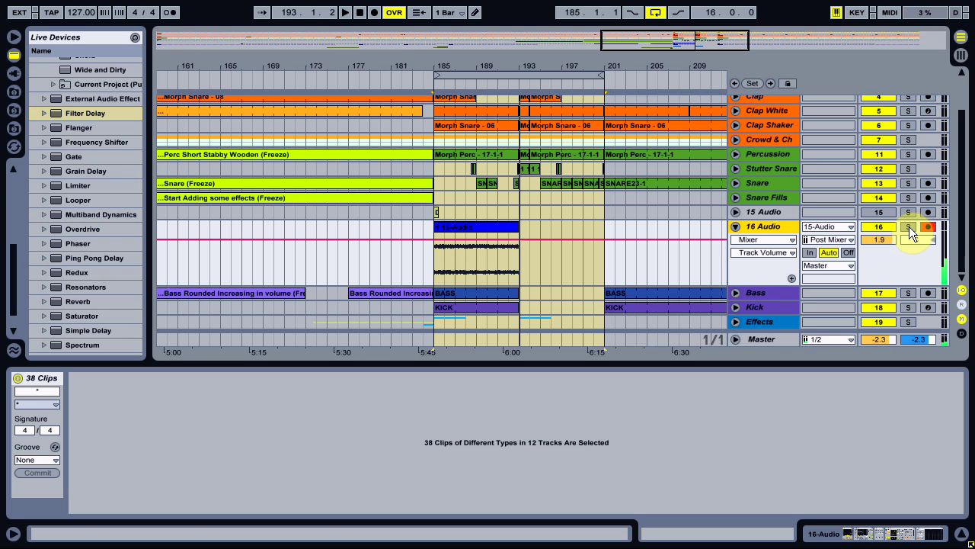
pyautogui.press('space')
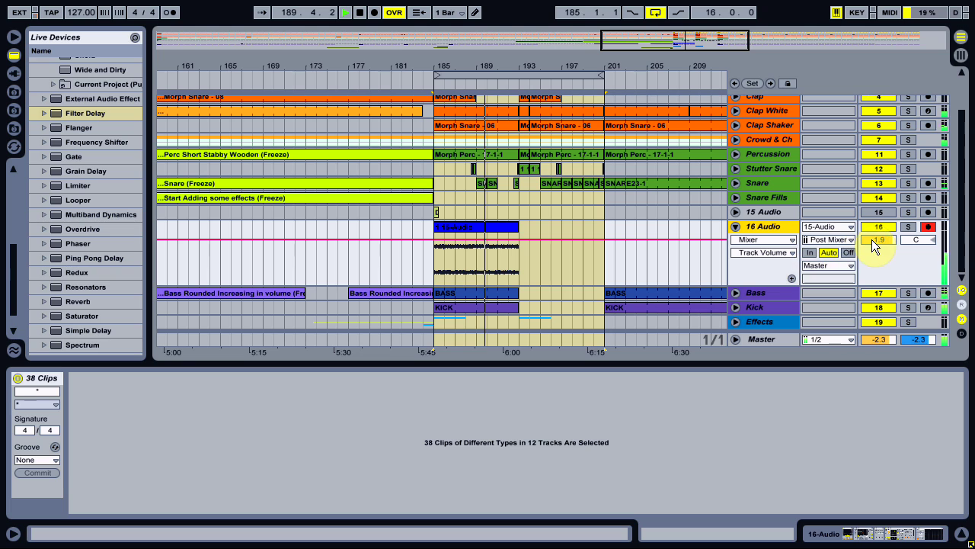
pyautogui.moveTo(878, 239)
pyautogui.mouseDown()
pyautogui.moveTo(878, 221)
pyautogui.moveTo(872, 238)
pyautogui.mouseUp()
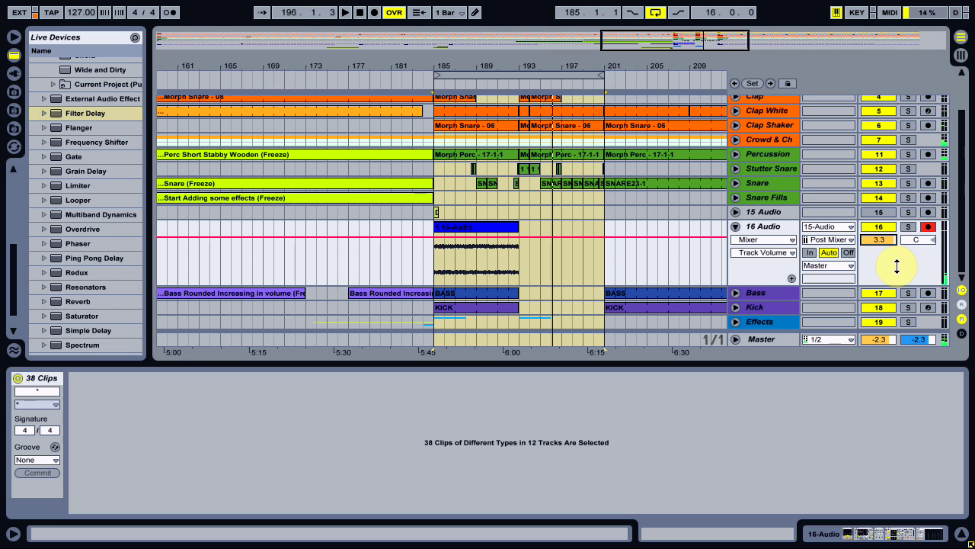
# - Lower the Master volume to -6.1 dB and raise the 16 Audio track volume to 6.0
pyautogui.press('Tab')
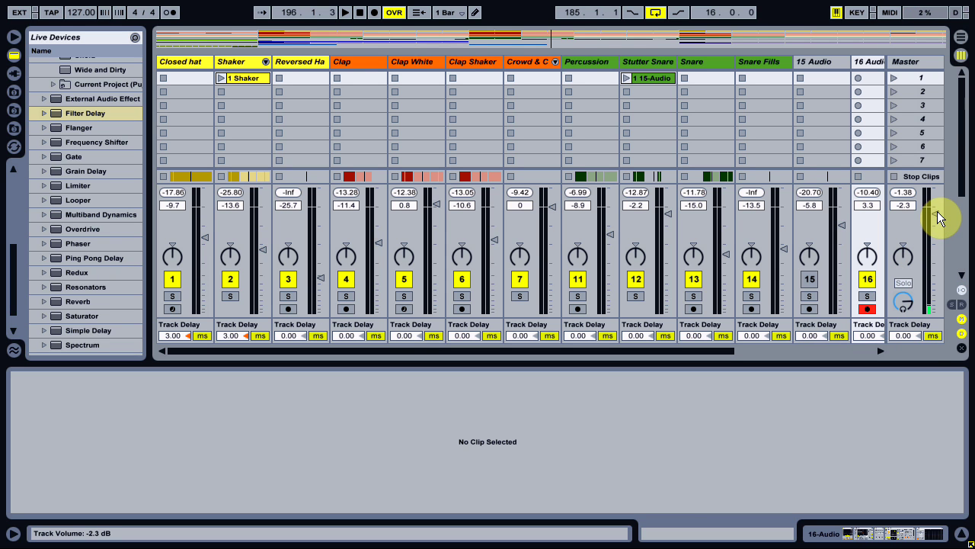
pyautogui.moveTo(937, 219); pyautogui.dragTo(940, 231)
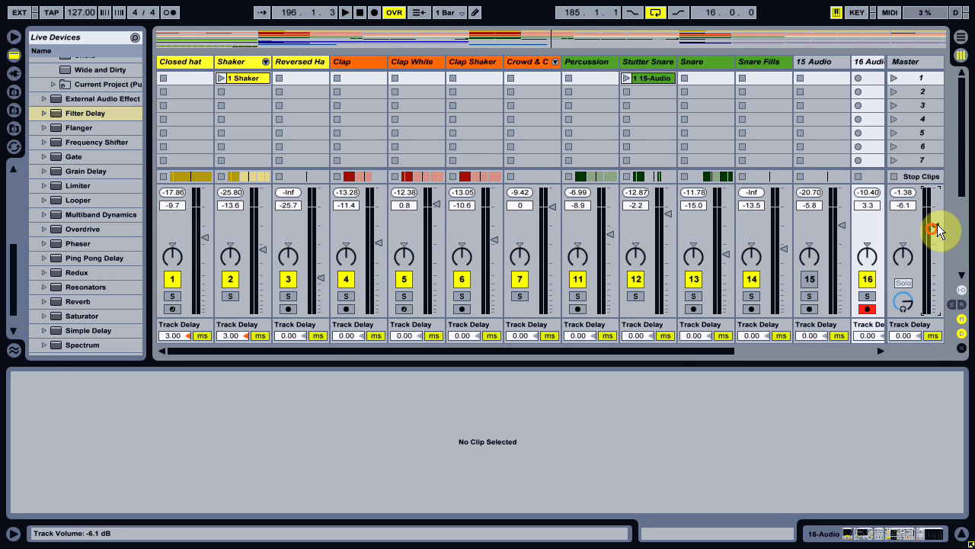
pyautogui.press('Tab')
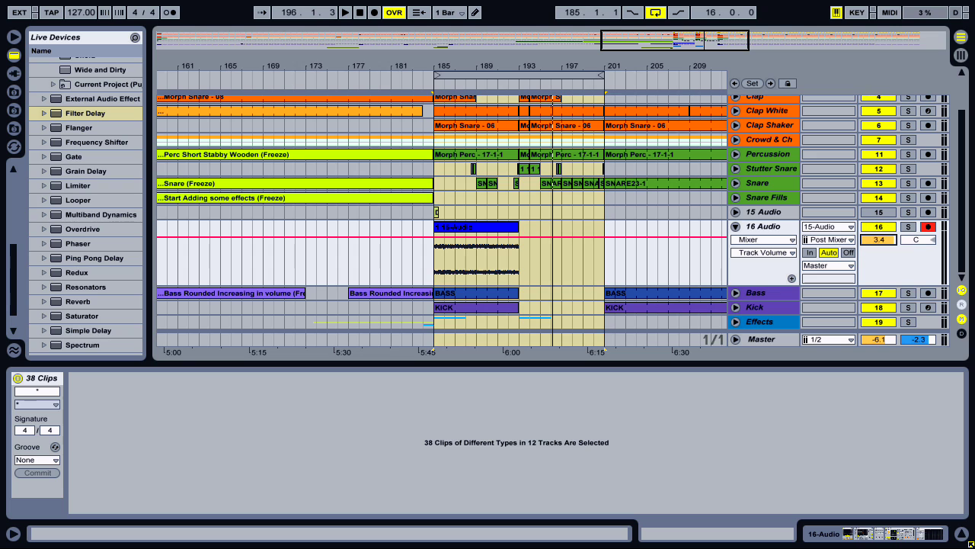
pyautogui.moveTo(880, 240); pyautogui.dragTo(879, 231)
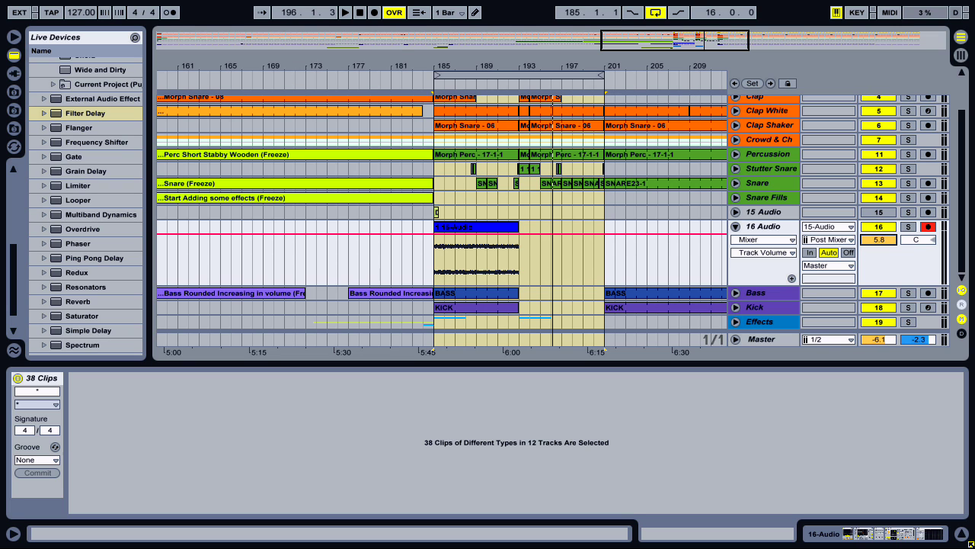
pyautogui.press('Tab')
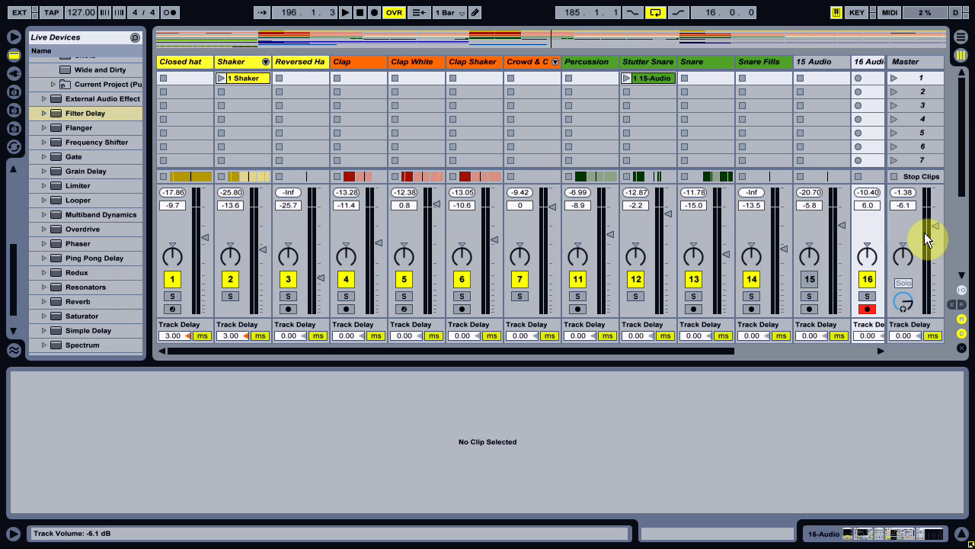
pyautogui.press('Tab')
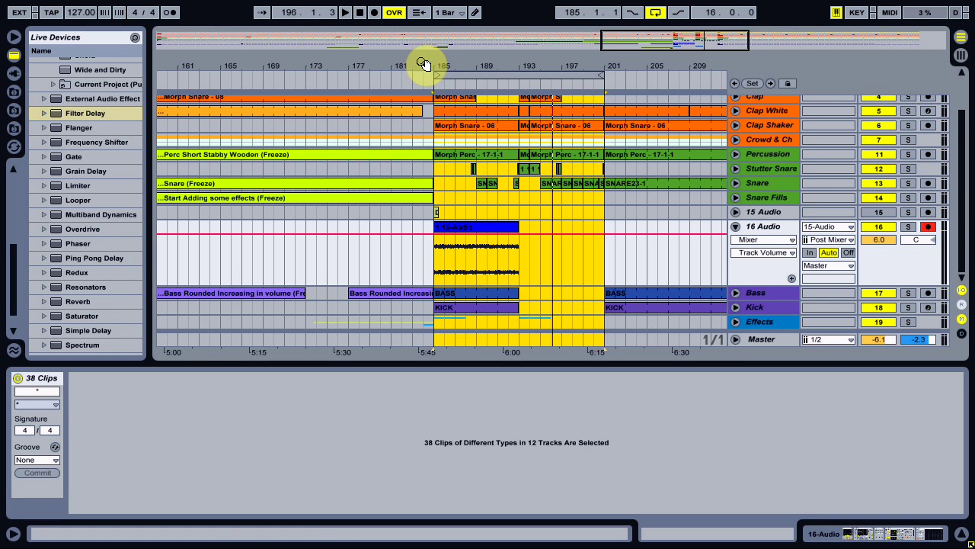
# - Play the 16-bar loop with the rebalanced levels and place the insert marker at bar 193 on the 16 Audio track
pyautogui.click(487, 82)
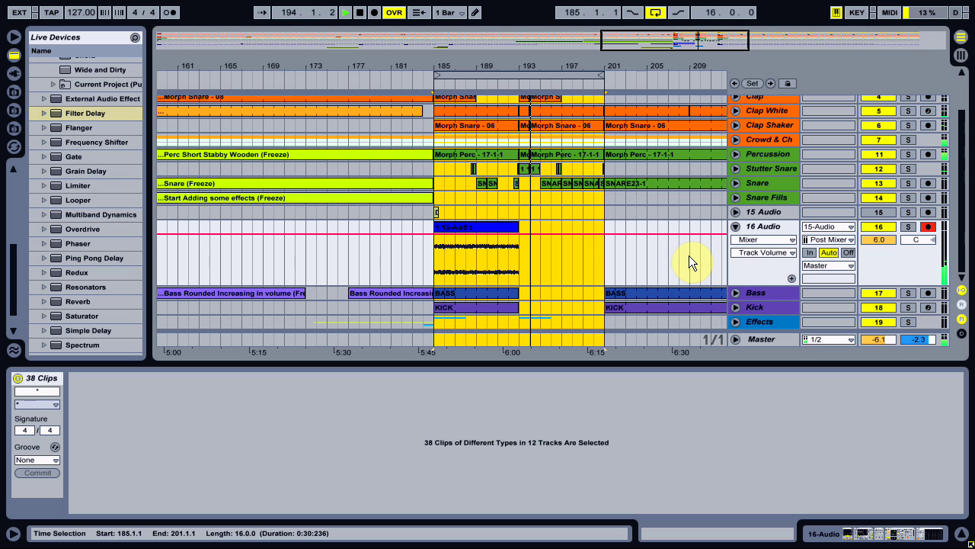
pyautogui.press('space')
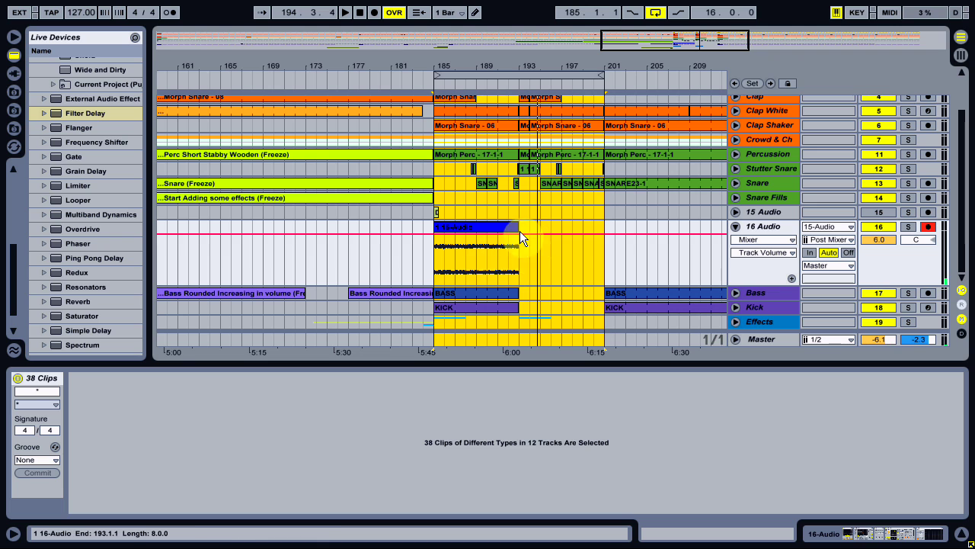
pyautogui.moveTo(495, 65); pyautogui.dragTo(507, 232)
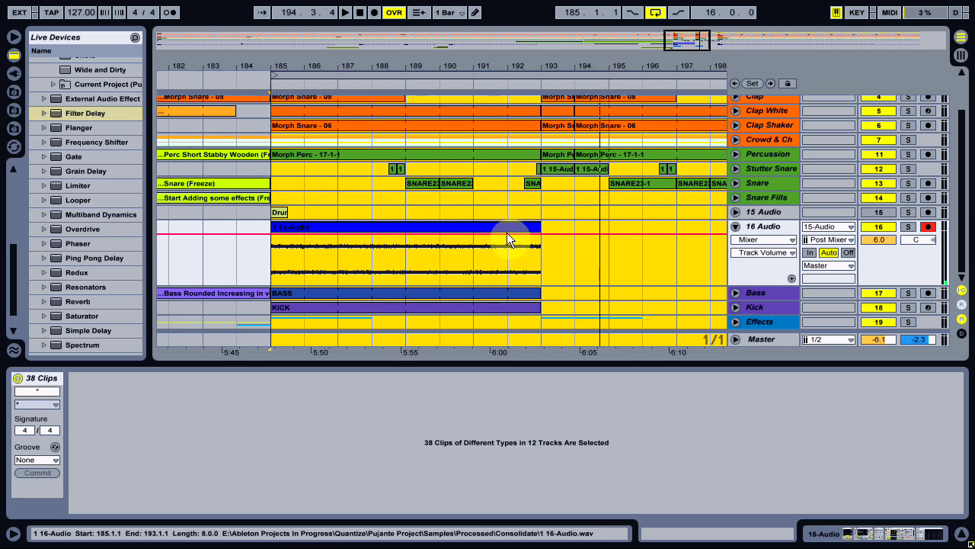
pyautogui.click(526, 261)
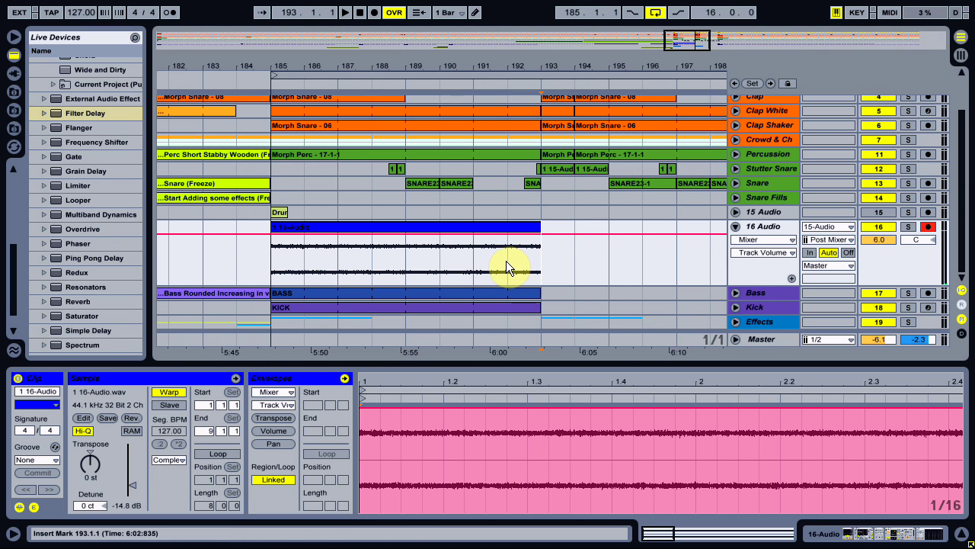
# - Copy the last two bars of the 16 Audio clip, bars 191 to 193, to directly after it at bar 193
pyautogui.moveTo(473, 256); pyautogui.dragTo(548, 259)
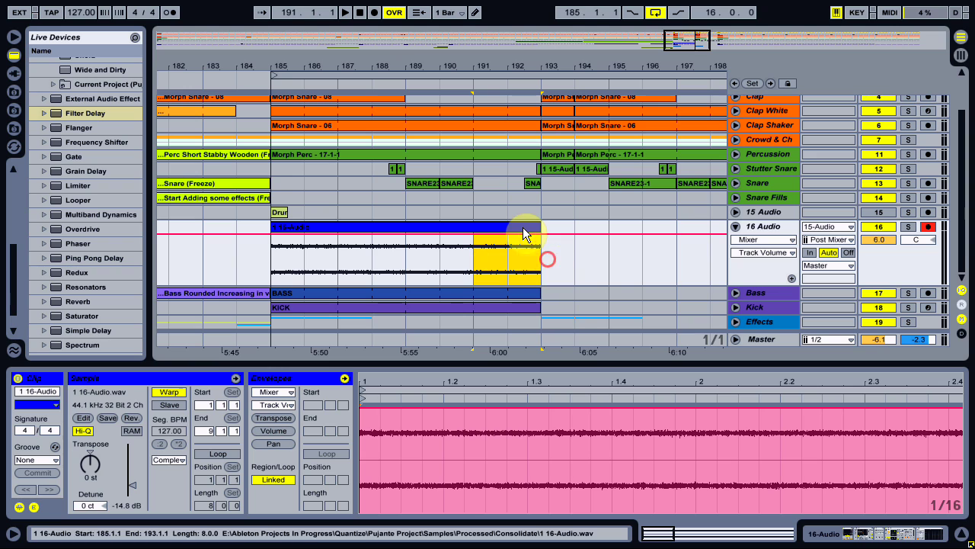
pyautogui.moveTo(515, 227); pyautogui.dragTo(588, 234)
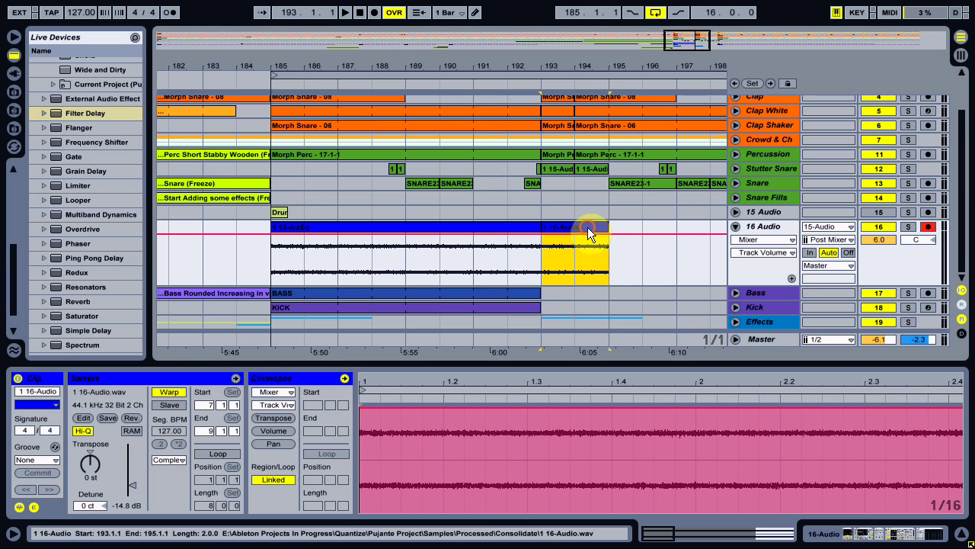
# - Add a Utility effect between EQ Three and Filter Delay on the 16 Audio track and set its gain to 6.11 dB
pyautogui.scroll(-3, 78, 258)
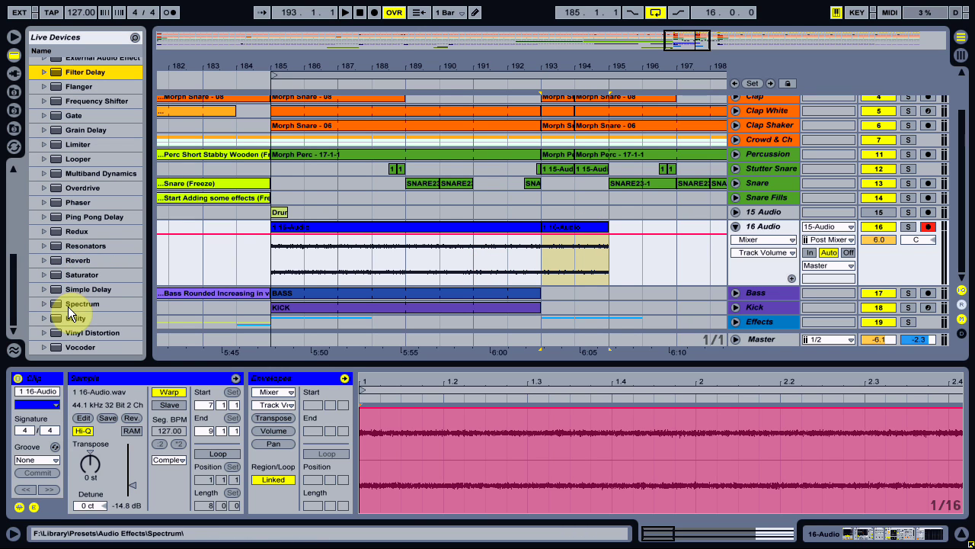
pyautogui.click(757, 229)
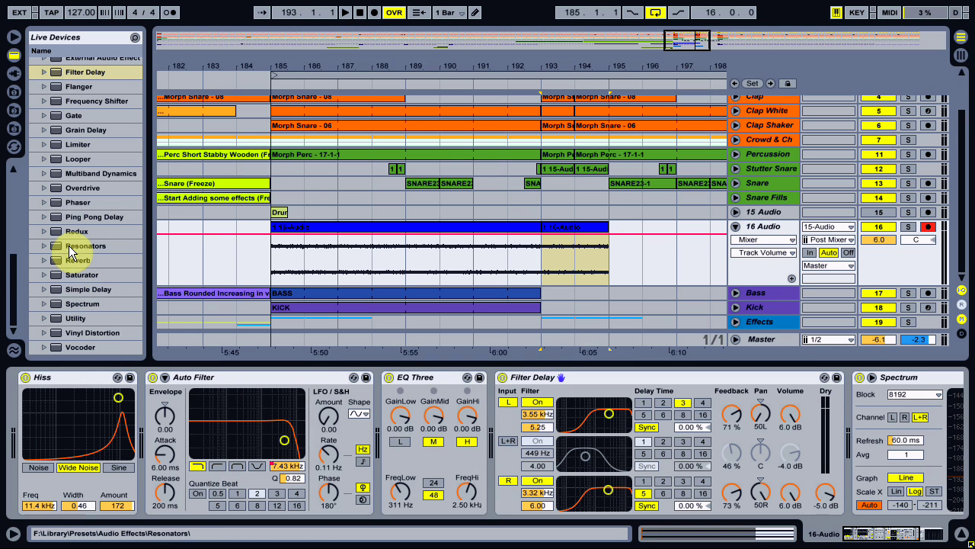
pyautogui.moveTo(62, 314)
pyautogui.mouseDown()
pyautogui.moveTo(424, 362)
pyautogui.moveTo(484, 407)
pyautogui.mouseUp()
pyautogui.moveTo(533, 433); pyautogui.dragTo(533, 411)
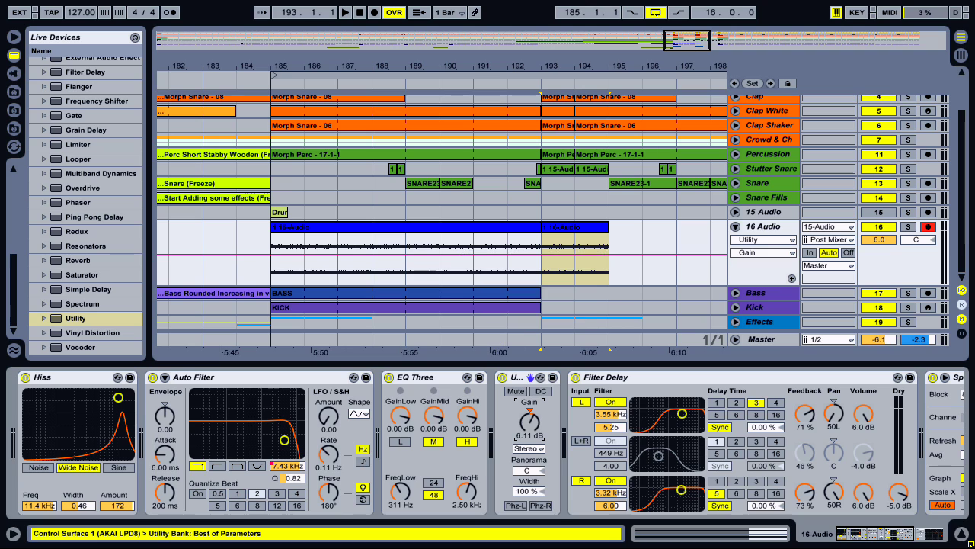
# - Reset the 16 Audio track volume to 0 and raise the Utility gain to 8.89 dB
pyautogui.click(884, 243)
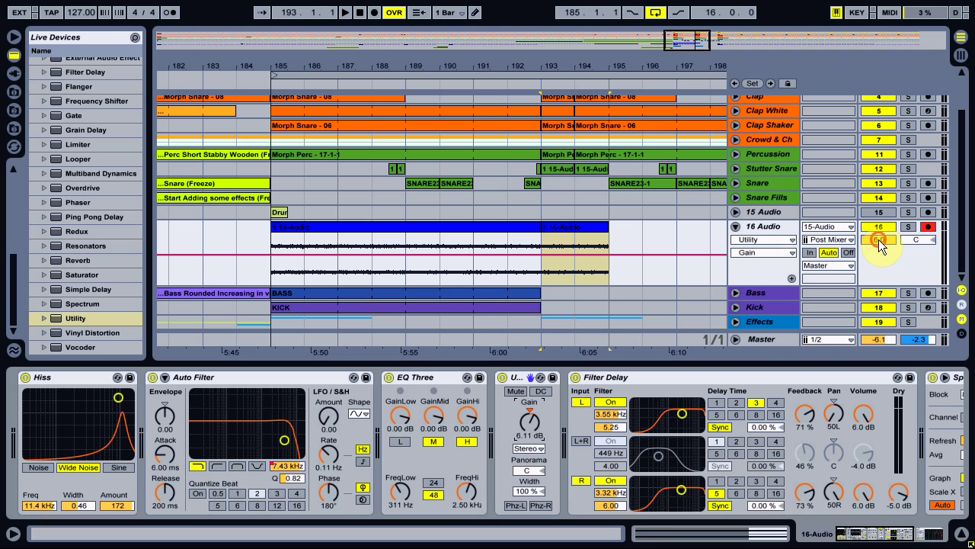
pyautogui.moveTo(880, 244); pyautogui.dragTo(880, 264)
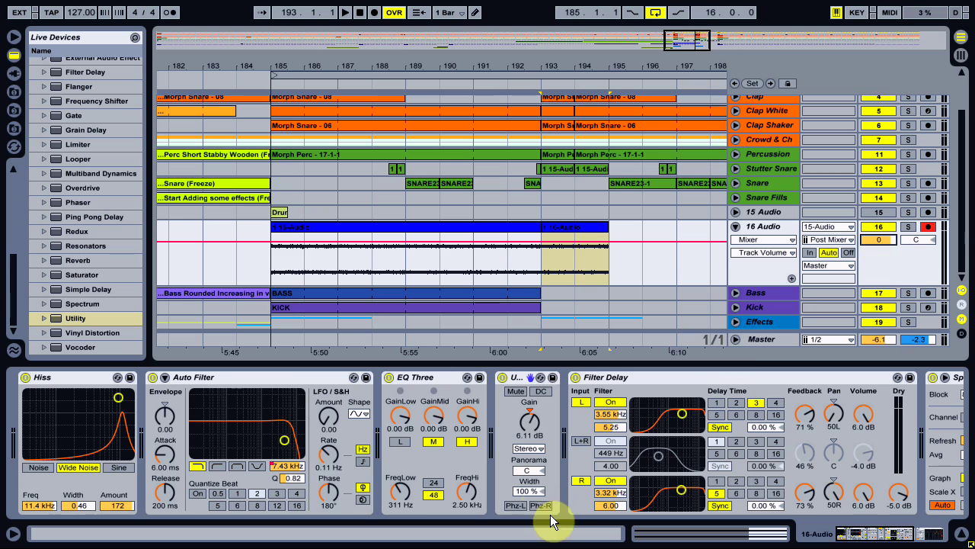
pyautogui.moveTo(526, 424); pyautogui.dragTo(526, 410)
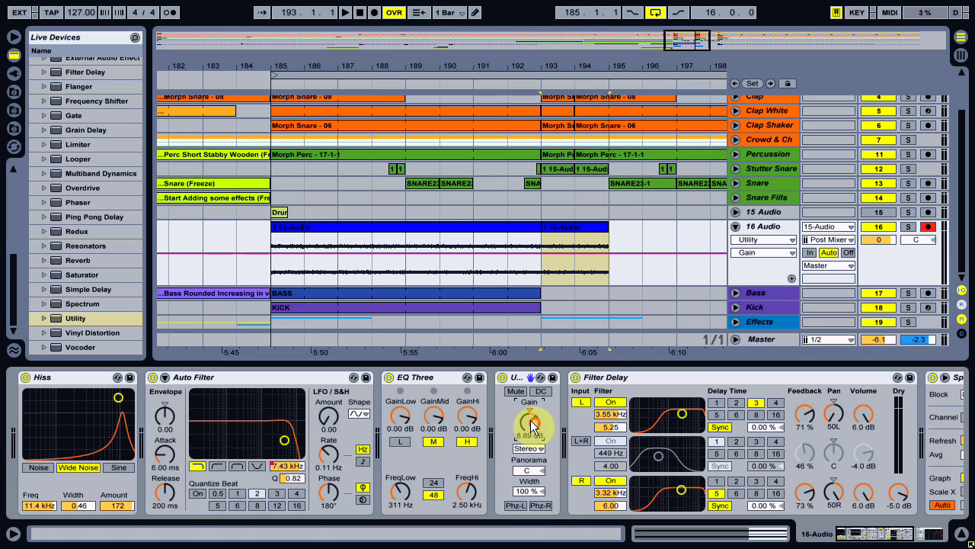
# - Automate the Utility gain on 16 Audio to fade linearly from 8.89 dB at bar 193 to -35 dB at bar 196
pyautogui.moveTo(539, 264); pyautogui.dragTo(600, 275)
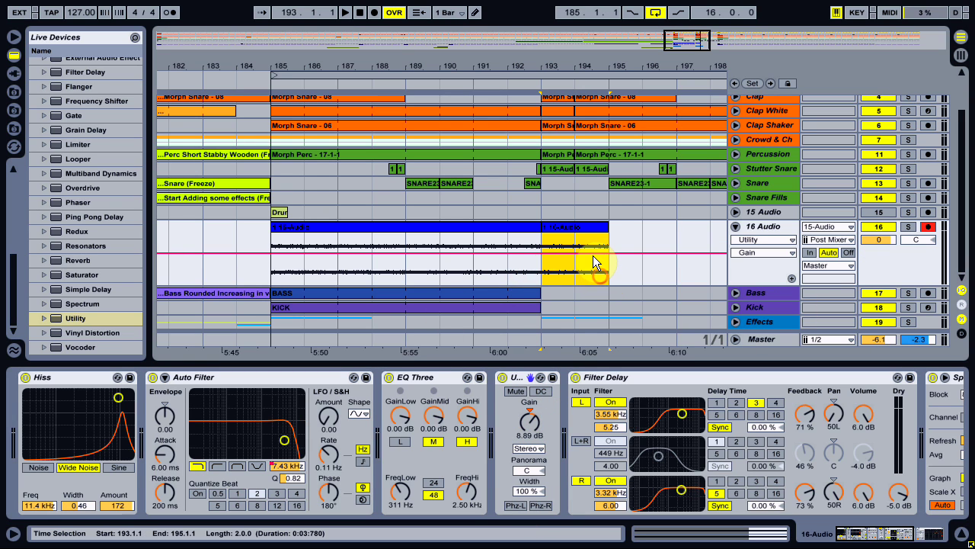
pyautogui.moveTo(543, 262)
pyautogui.mouseDown()
pyautogui.moveTo(636, 263)
pyautogui.moveTo(624, 254)
pyautogui.moveTo(541, 278)
pyautogui.mouseUp()
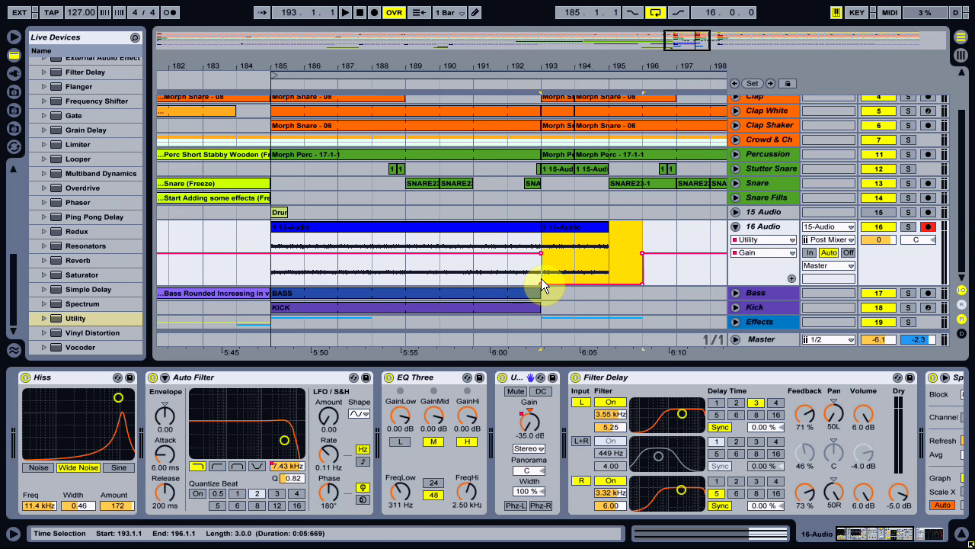
pyautogui.click(541, 280)
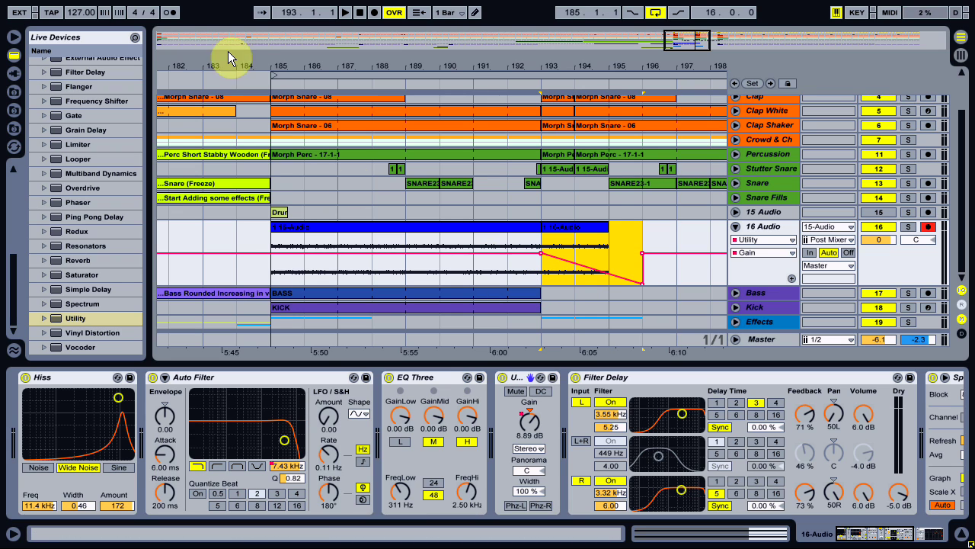
# - Play the 16-bar loop from bar 185 and set the Hiss effect to a frequency of 10.4 kHz and an amount of 104
pyautogui.click(306, 77)
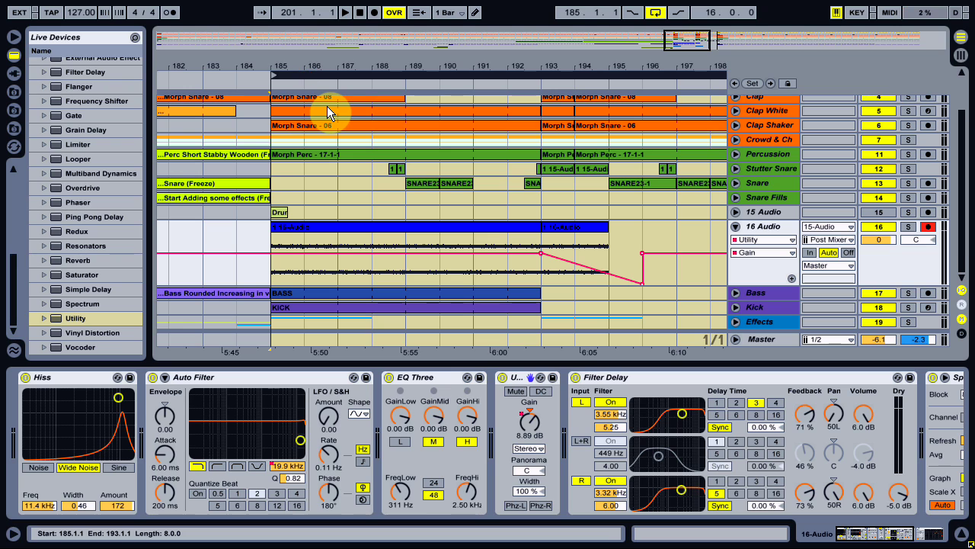
pyautogui.press('space')
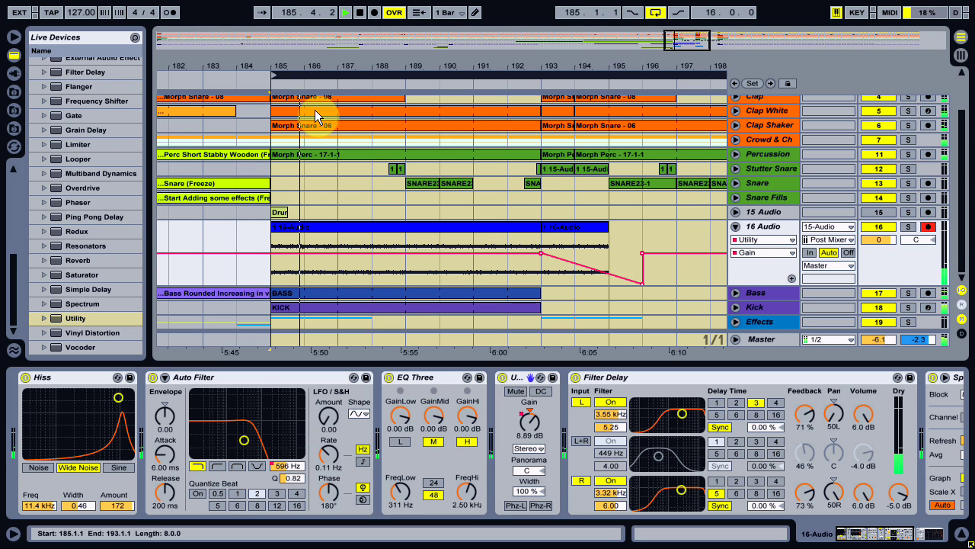
pyautogui.moveTo(114, 435); pyautogui.dragTo(116, 411)
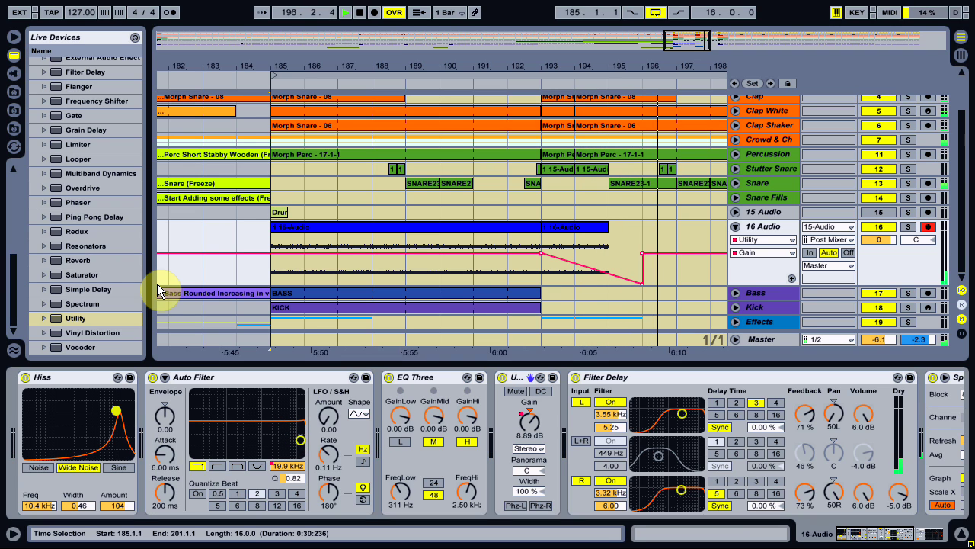
pyautogui.moveTo(402, 61); pyautogui.dragTo(402, 30)
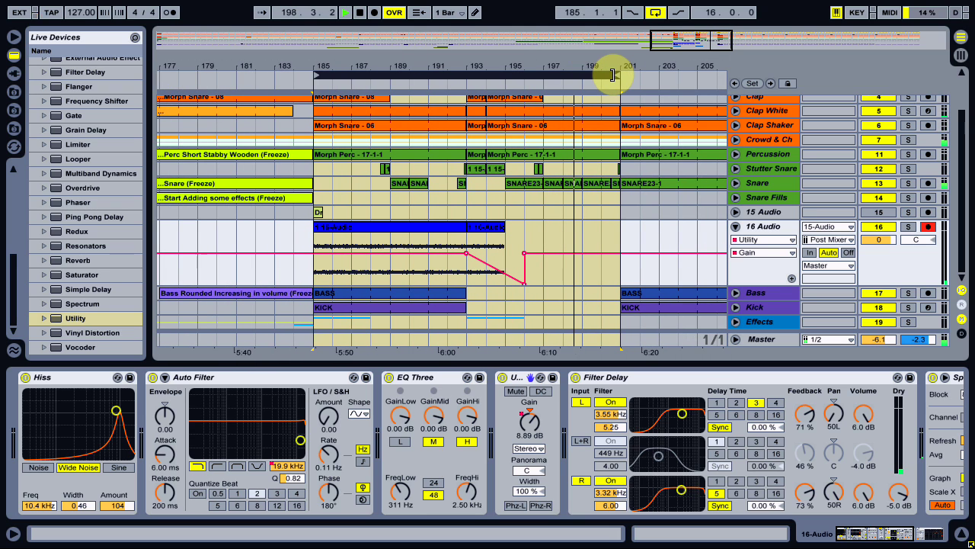
pyautogui.click(614, 74)
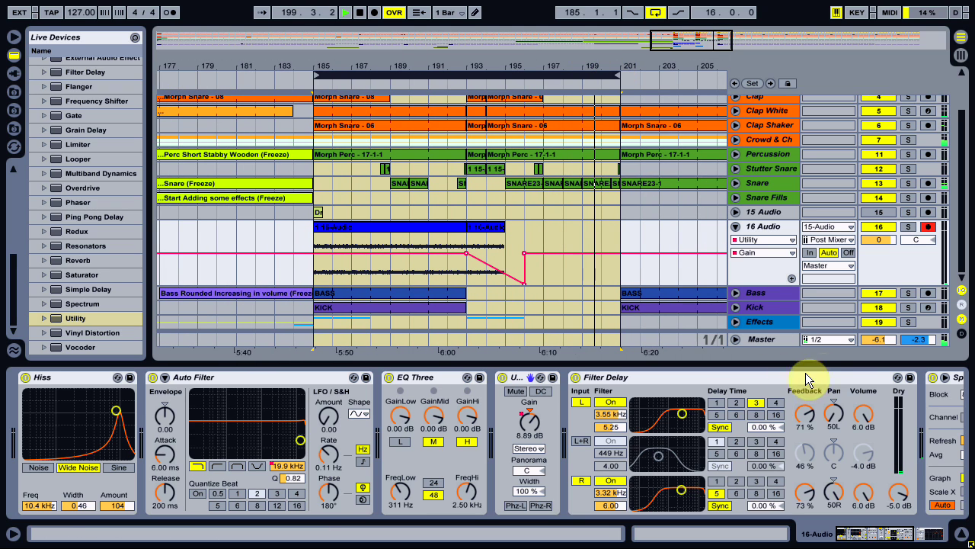